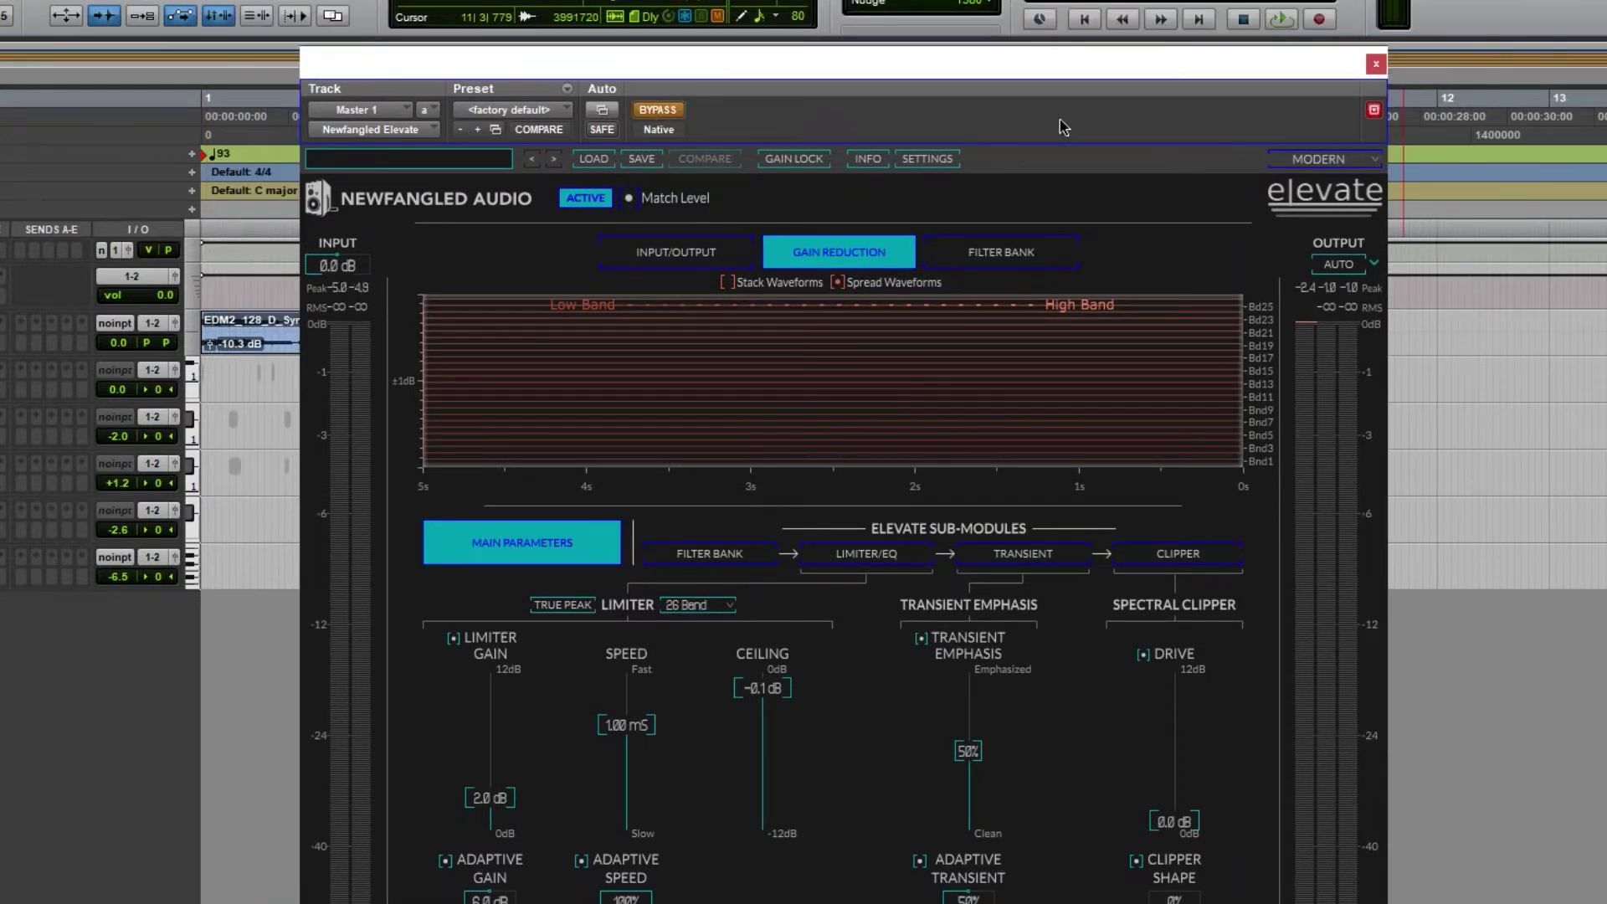
# Play the mix and view the input/output, filter-bank and gain-reduction meters.
pyautogui.click(1376, 64)
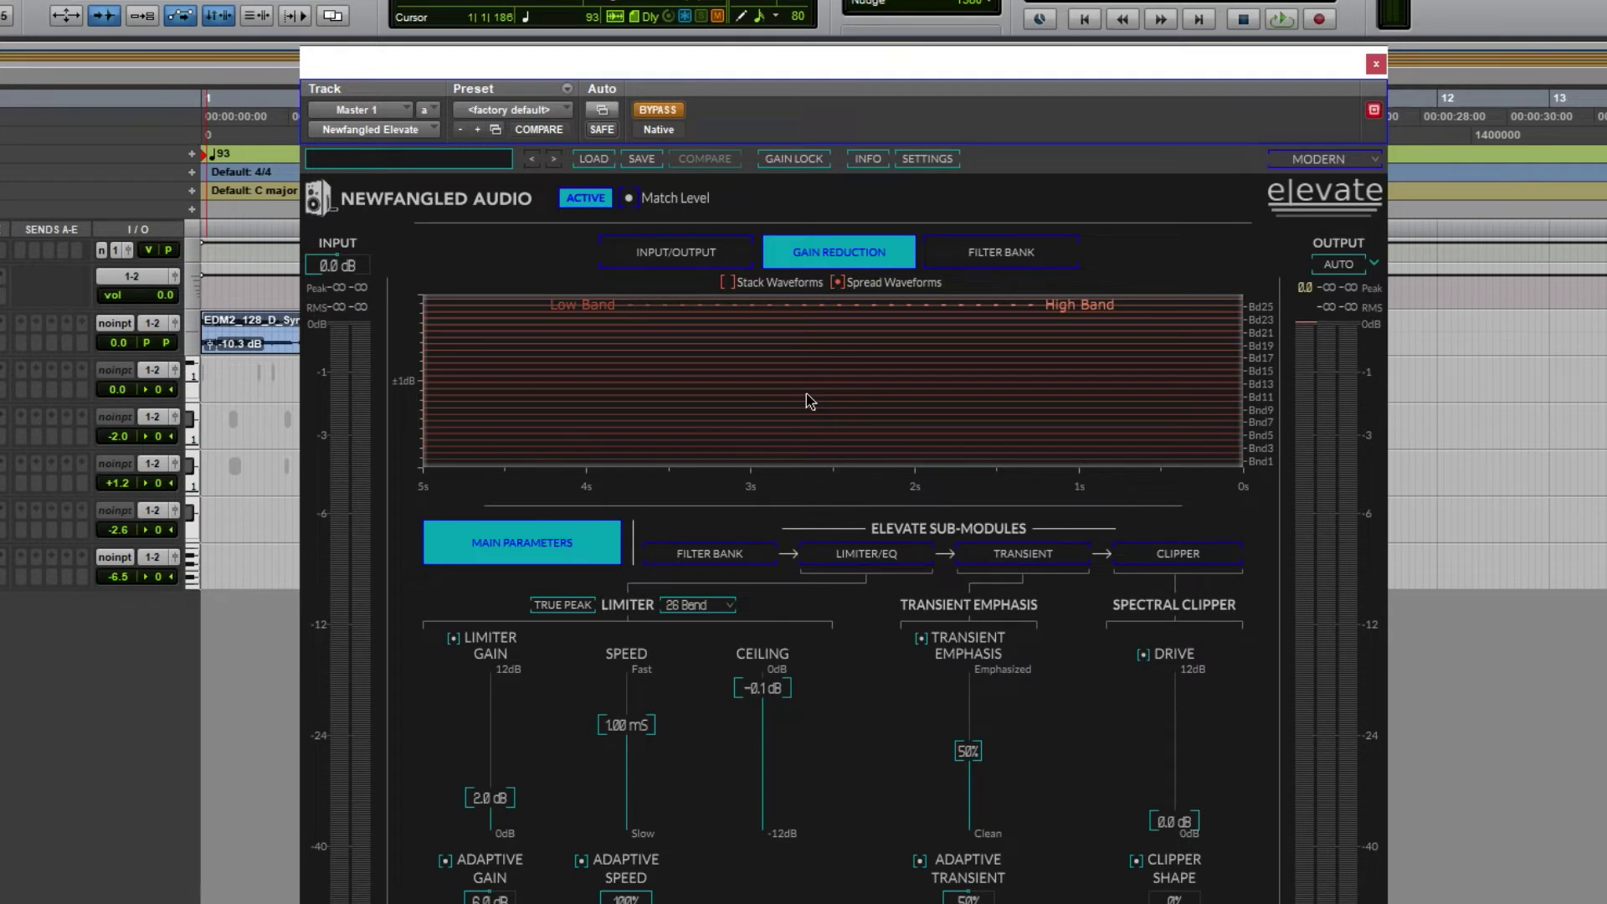
pyautogui.press('space')
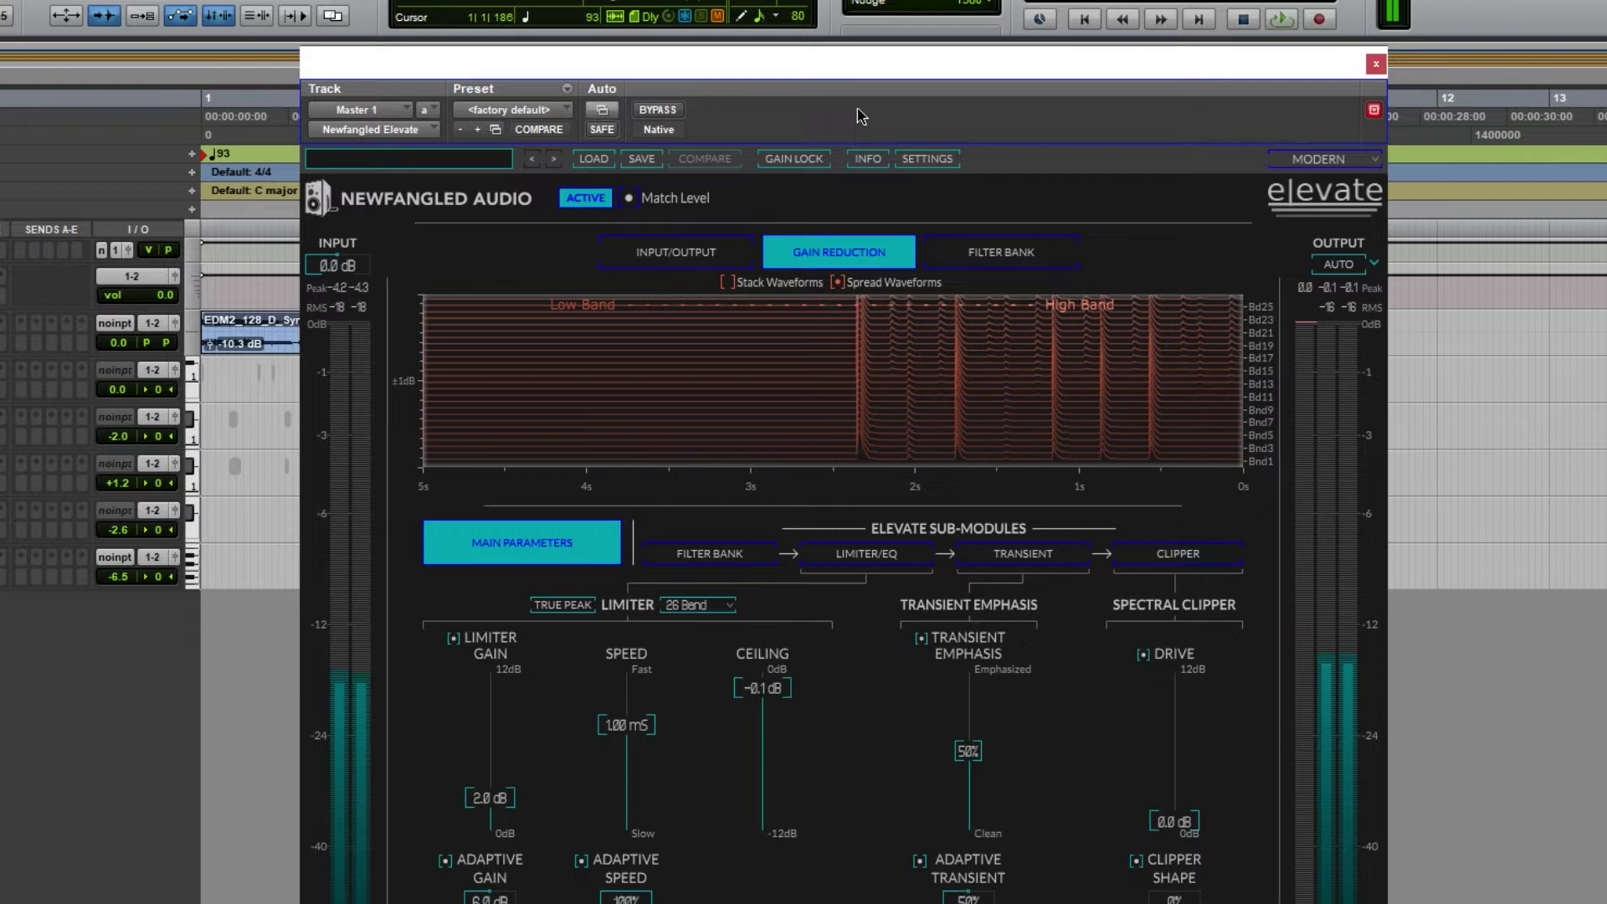
pyautogui.click(714, 251)
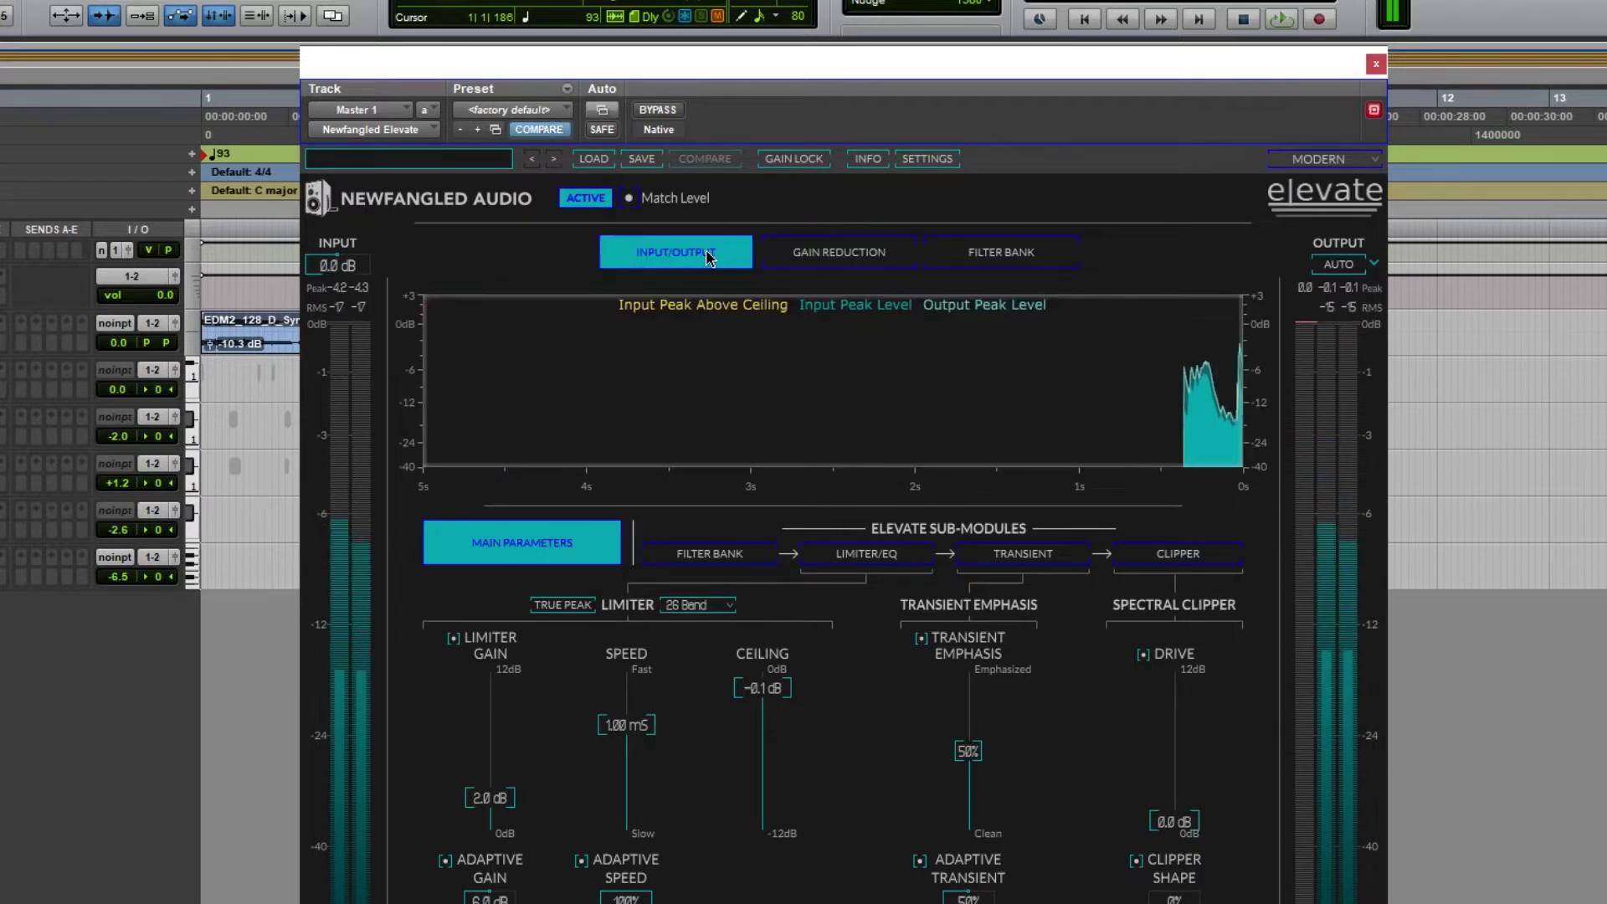
pyautogui.click(1004, 257)
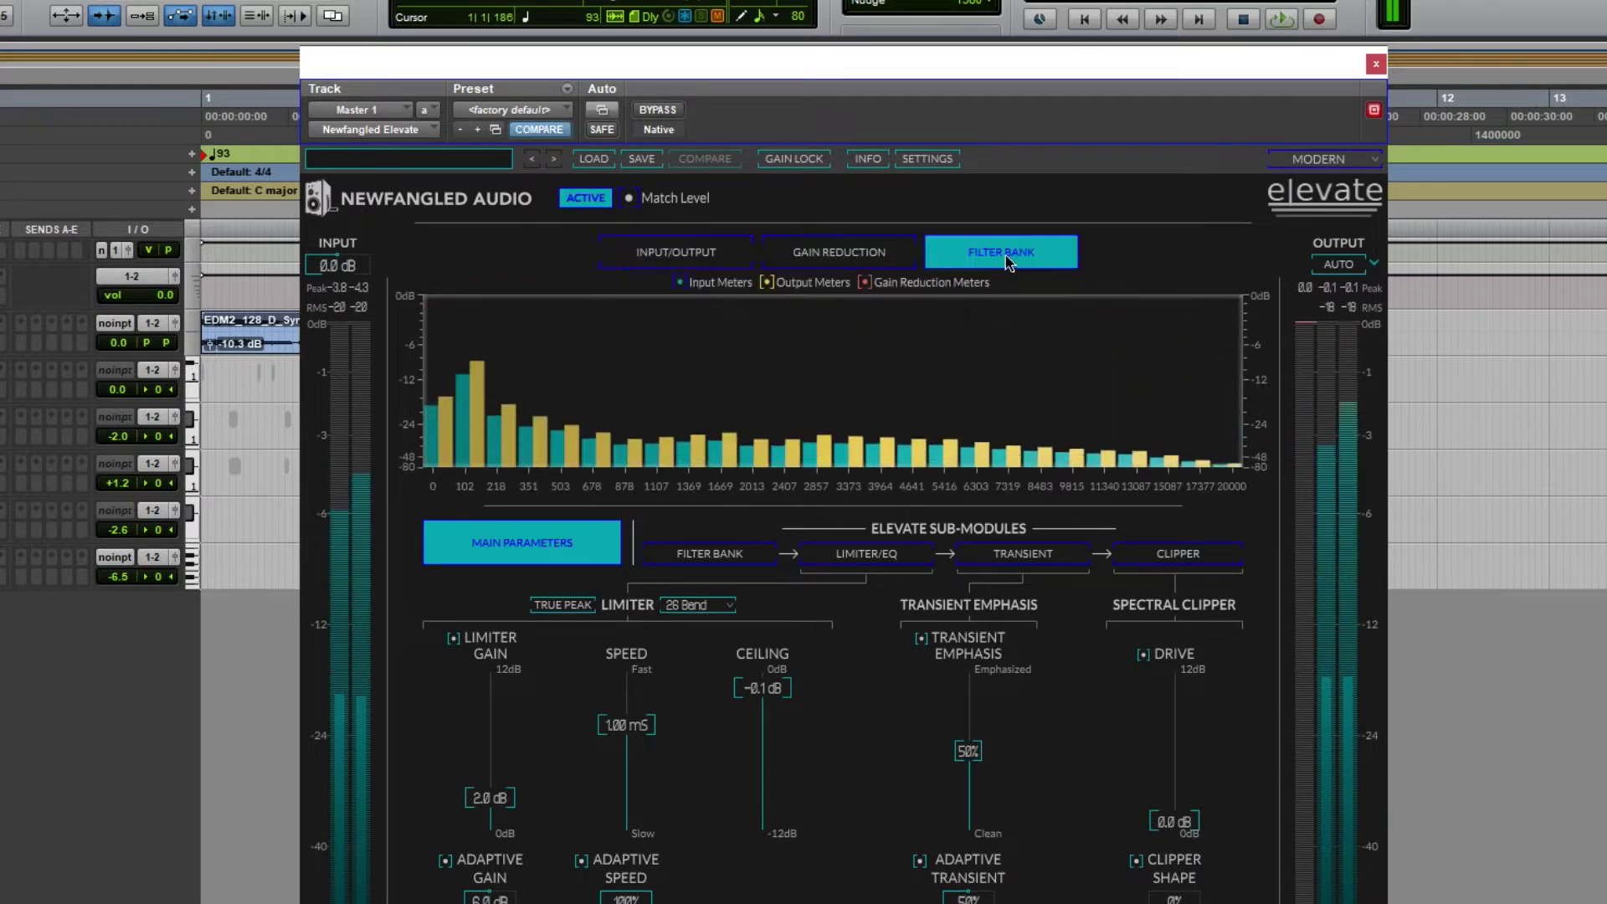
pyautogui.click(833, 256)
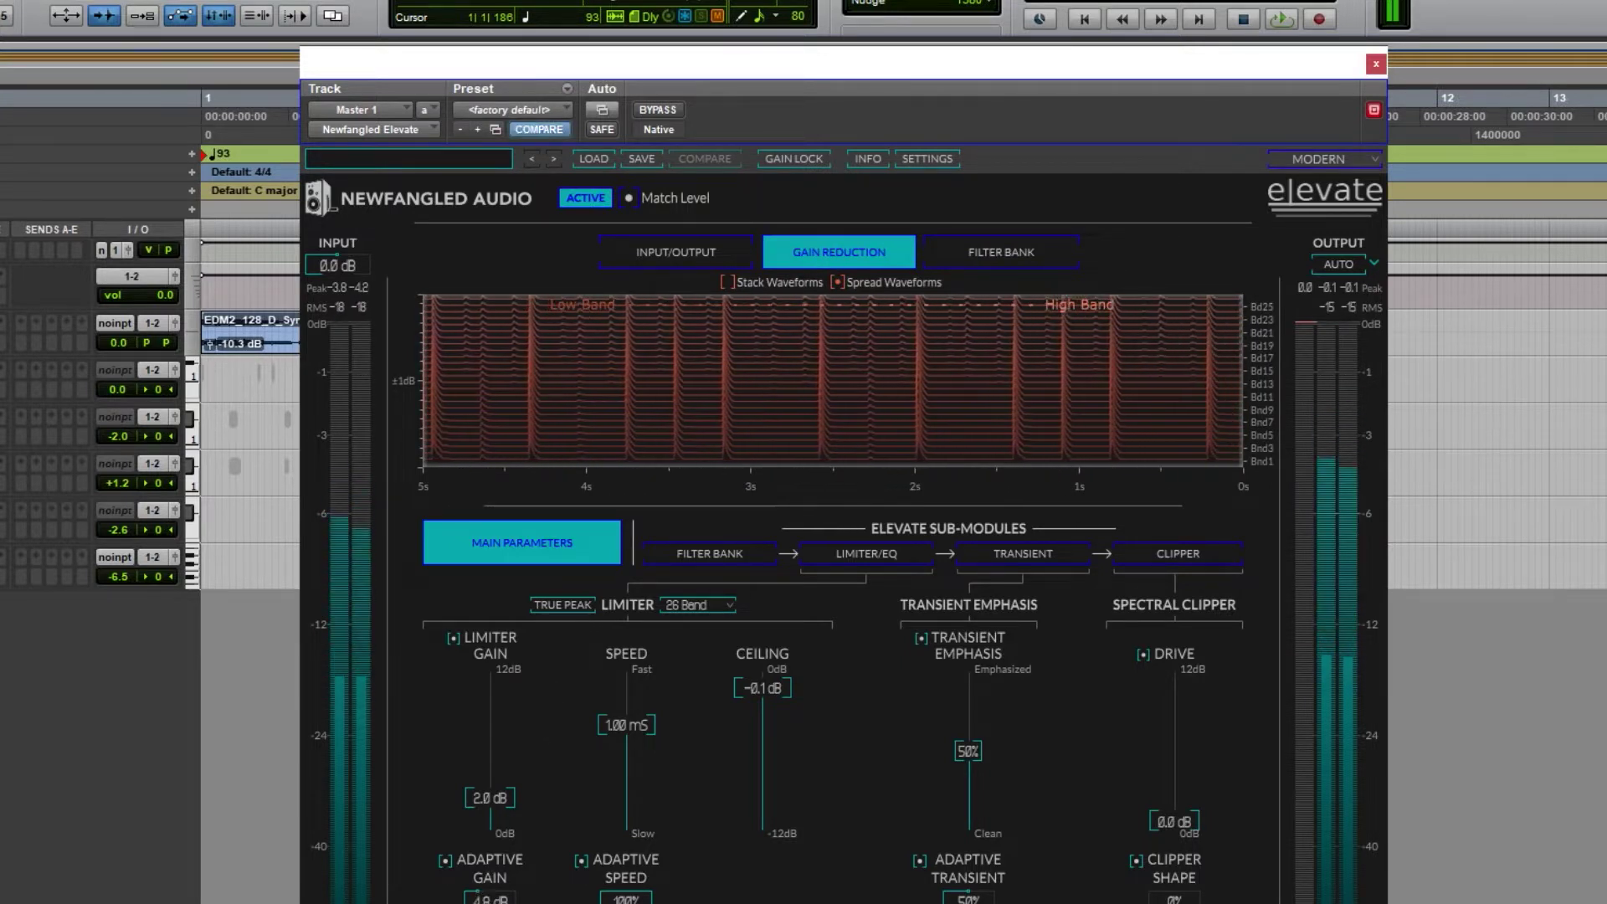
# Raise Limiter Gain to 5.4 dB and set the Ceiling to -1.0 dB.
pyautogui.moveTo(503, 804); pyautogui.dragTo(500, 729)
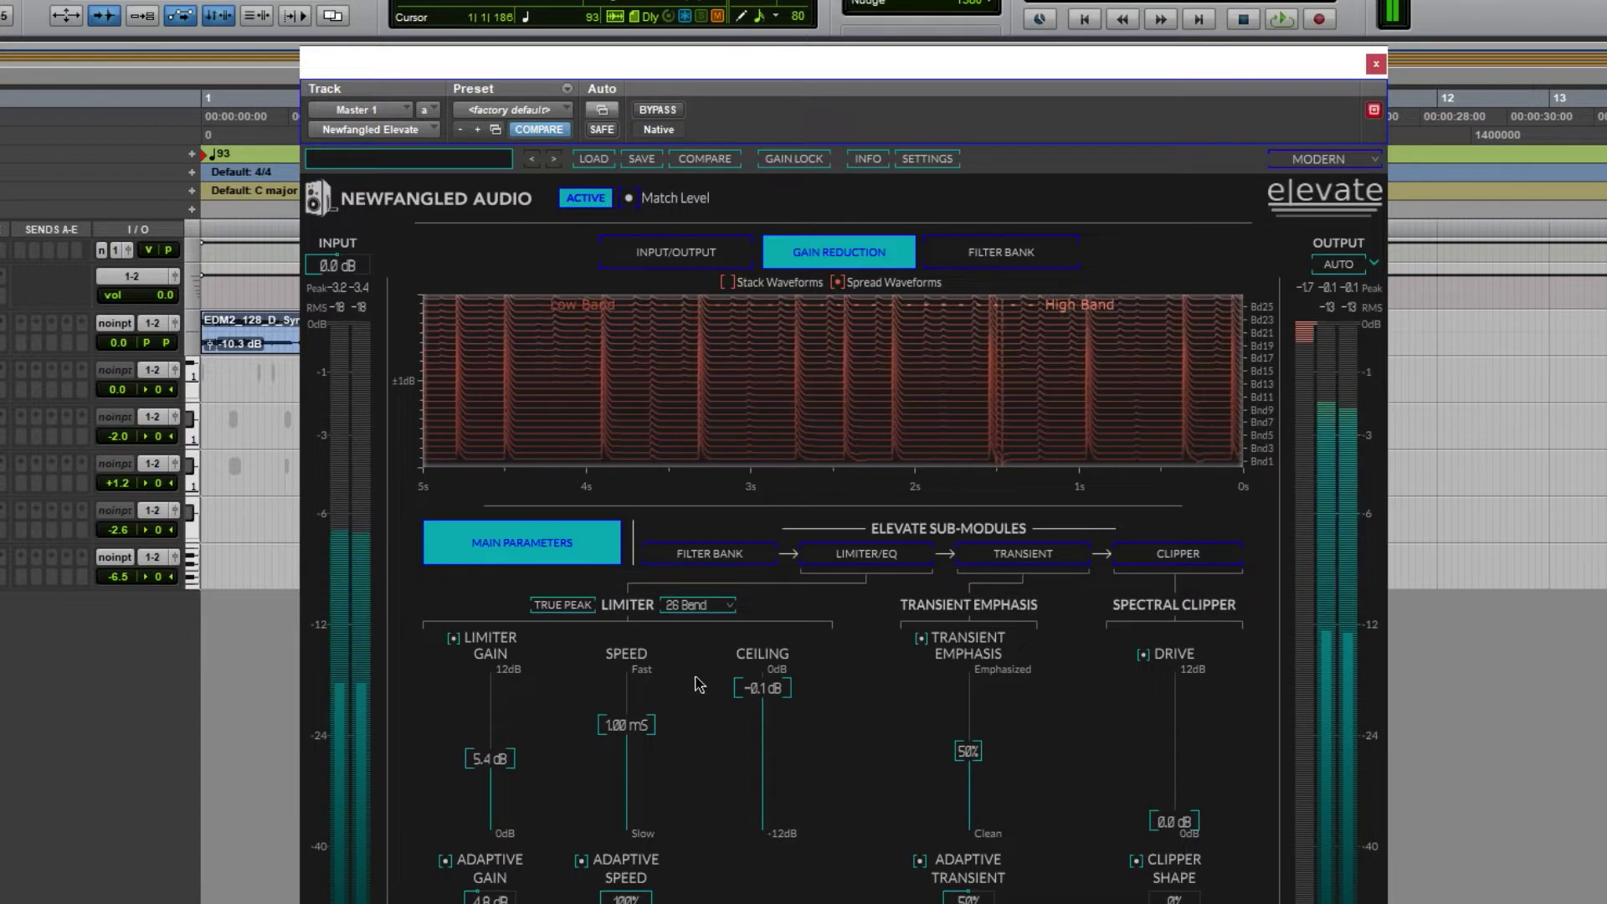
pyautogui.click(761, 689)
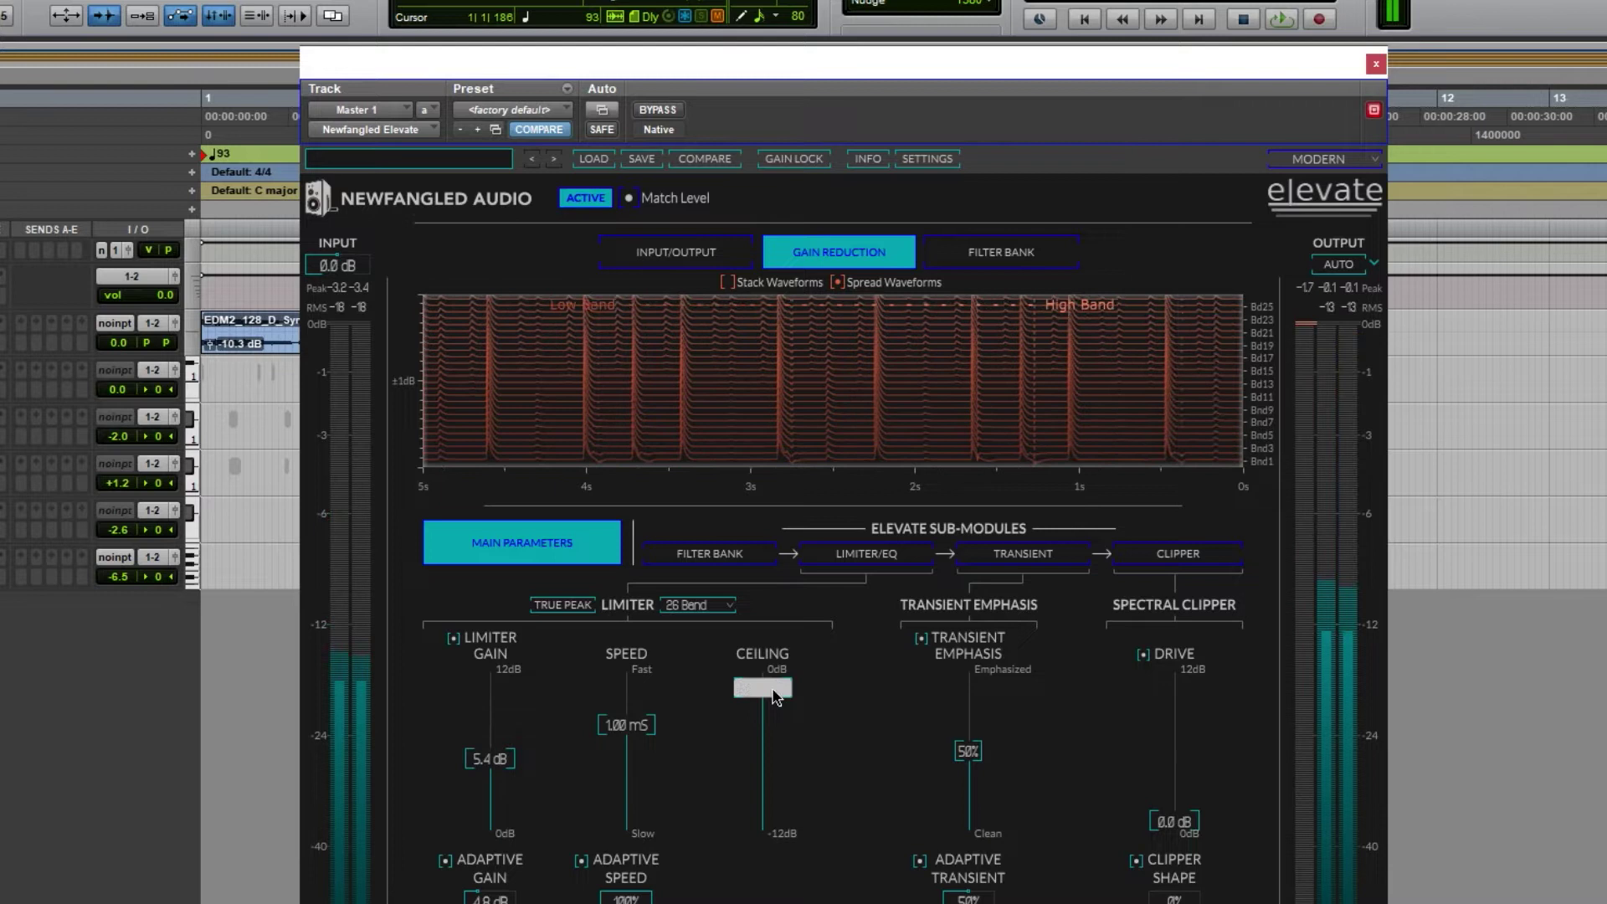
pyautogui.write('-1.0')
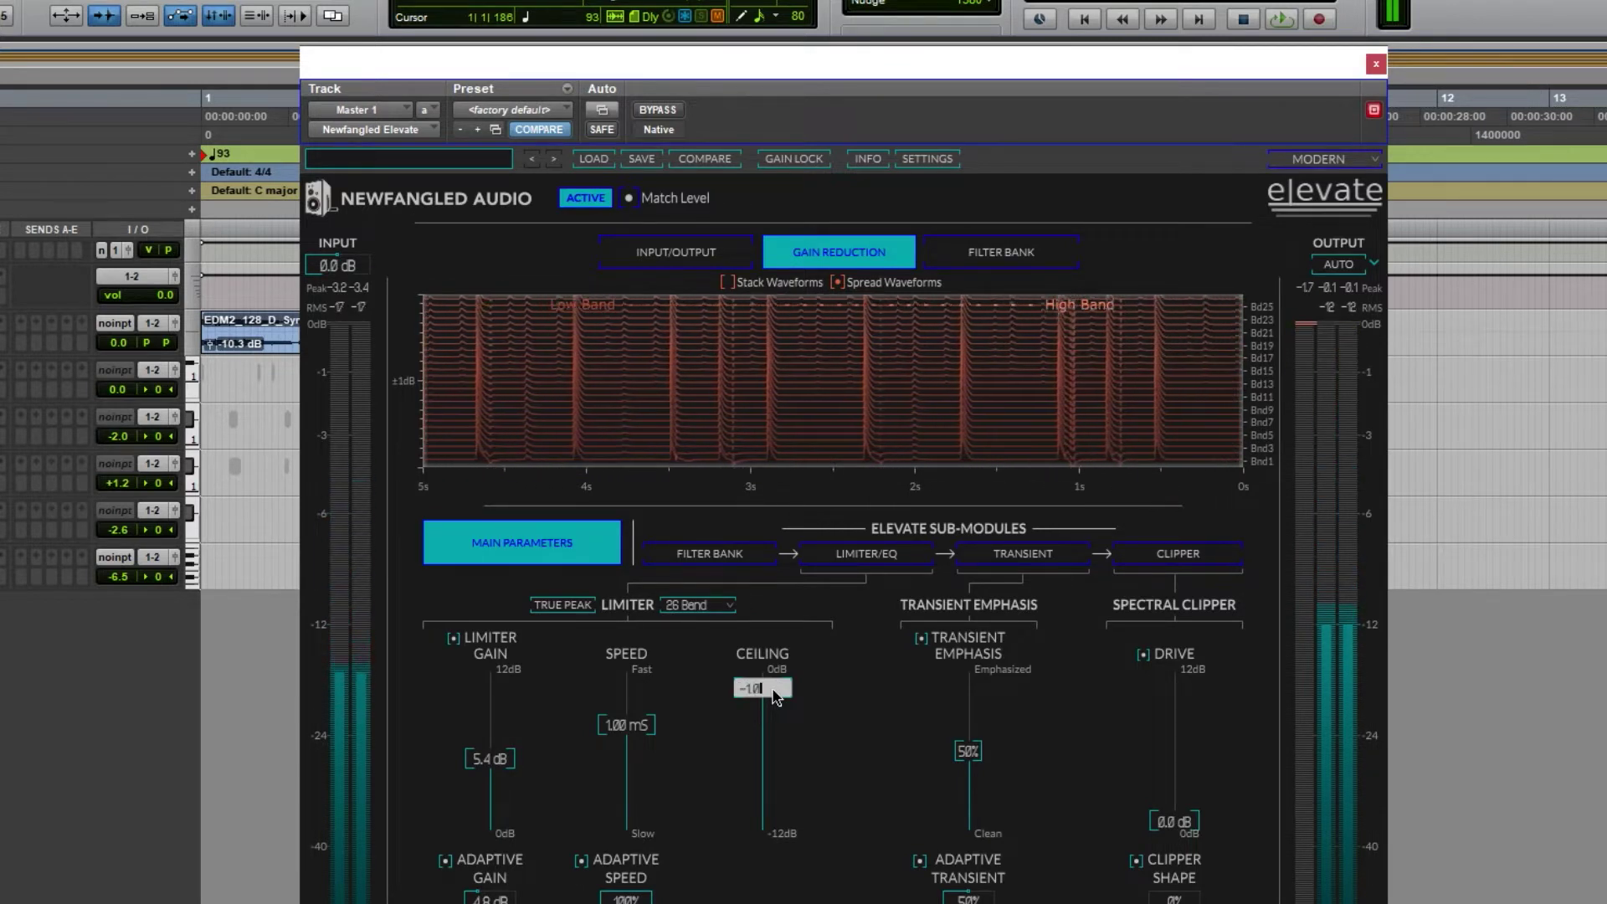
pyautogui.write('1')
pyautogui.press('Return')
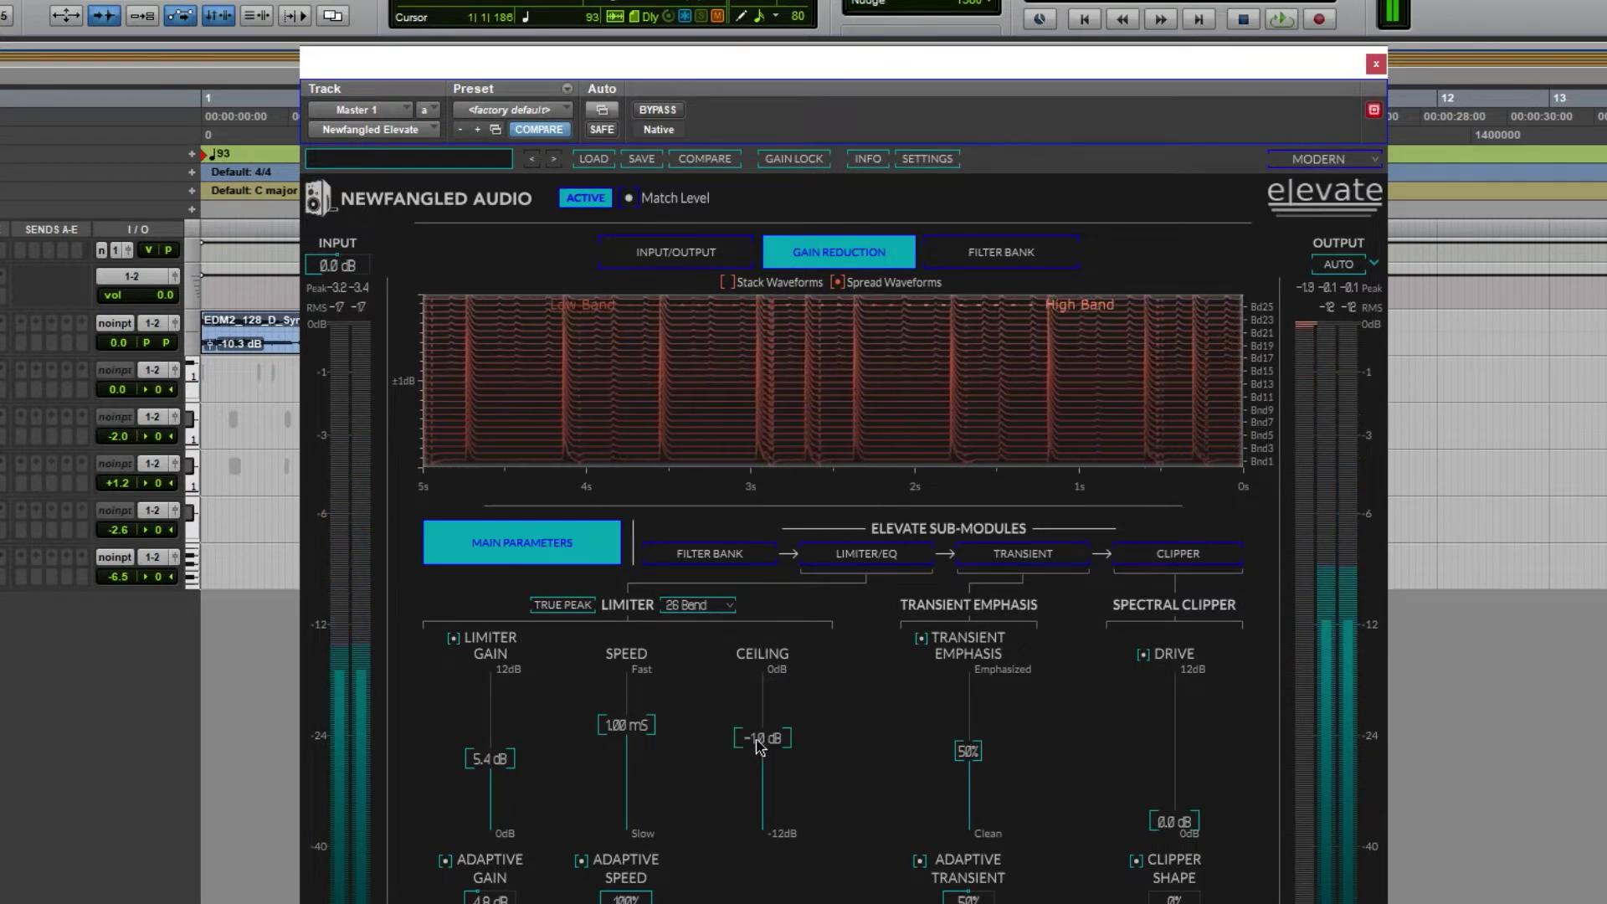
# A/B Elevate against bypass five times with the -0.7 dB ceiling, leaving it active.
pyautogui.click(609, 203)
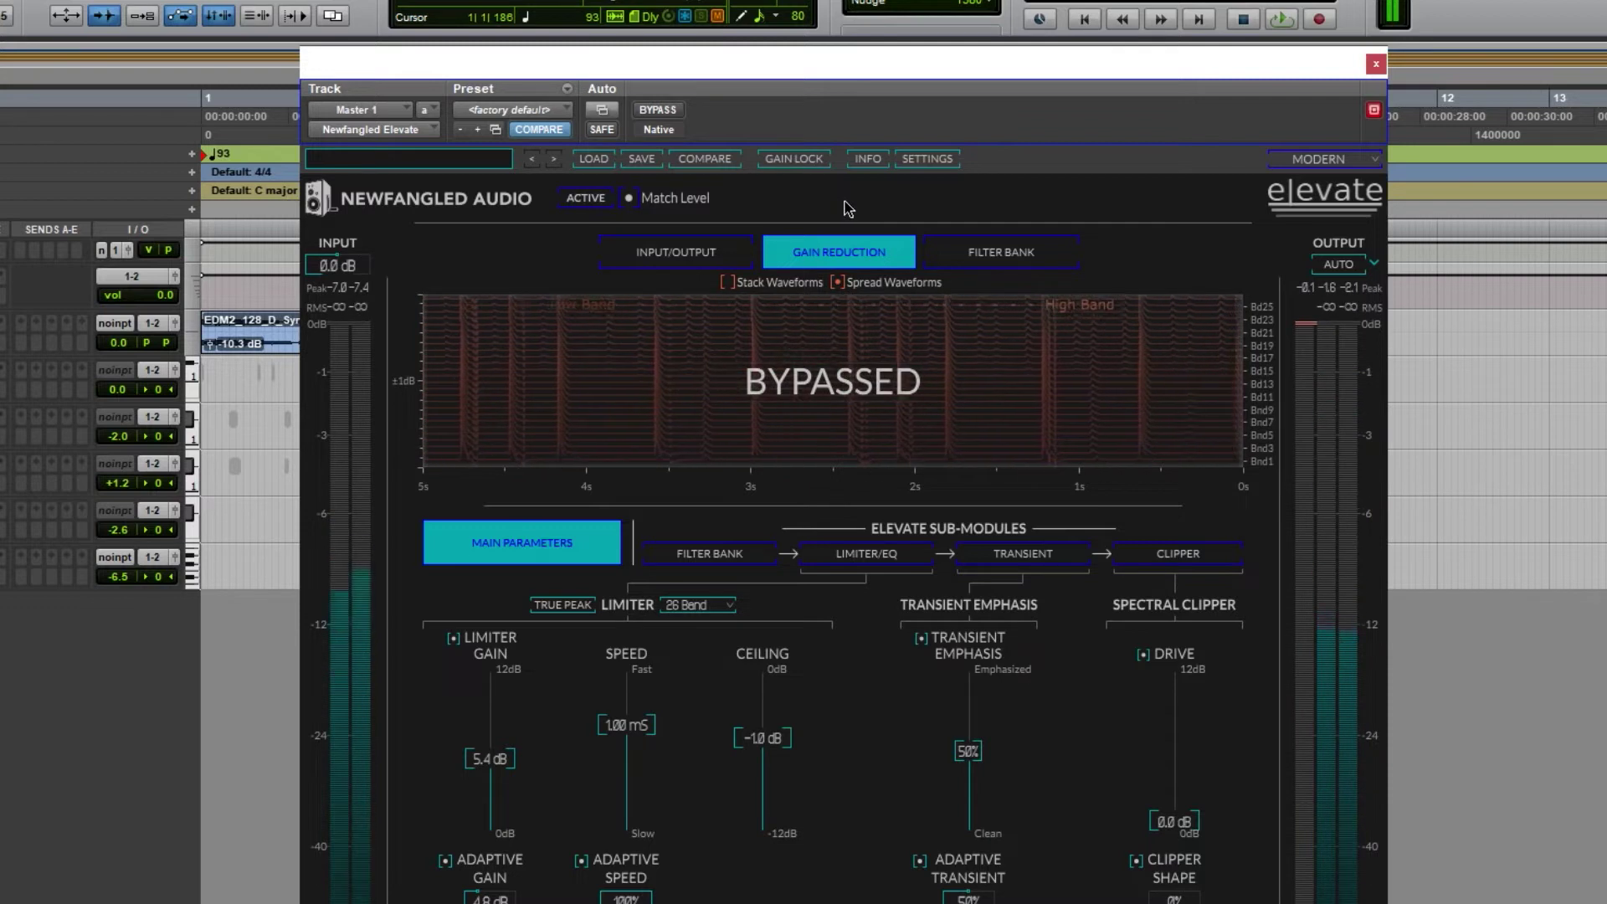
pyautogui.click(610, 202)
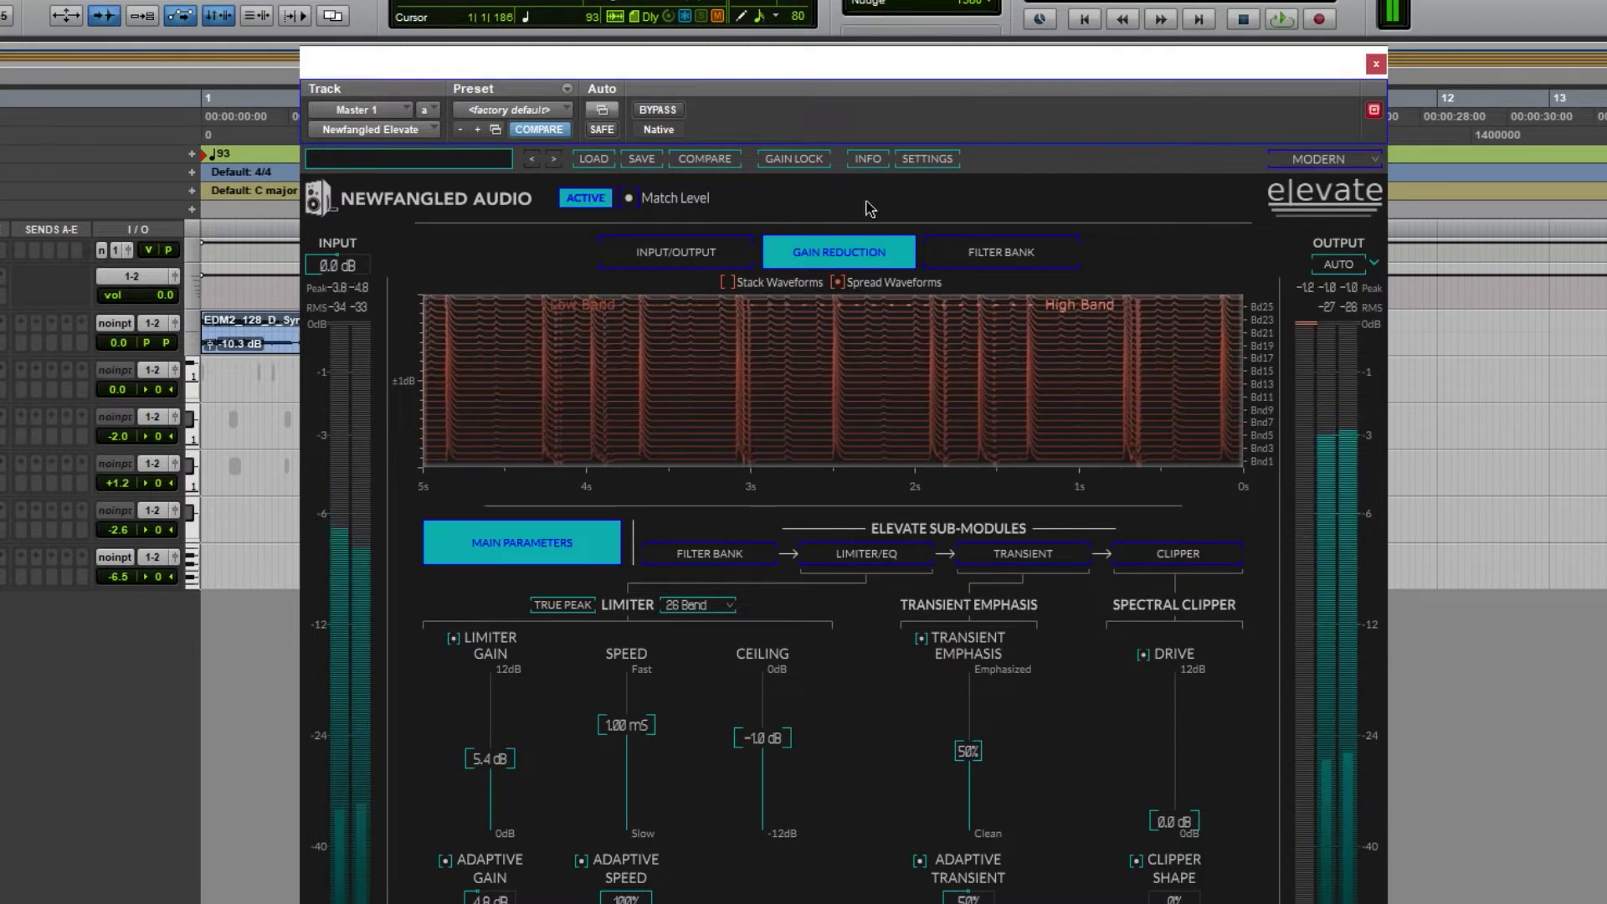
pyautogui.click(586, 202)
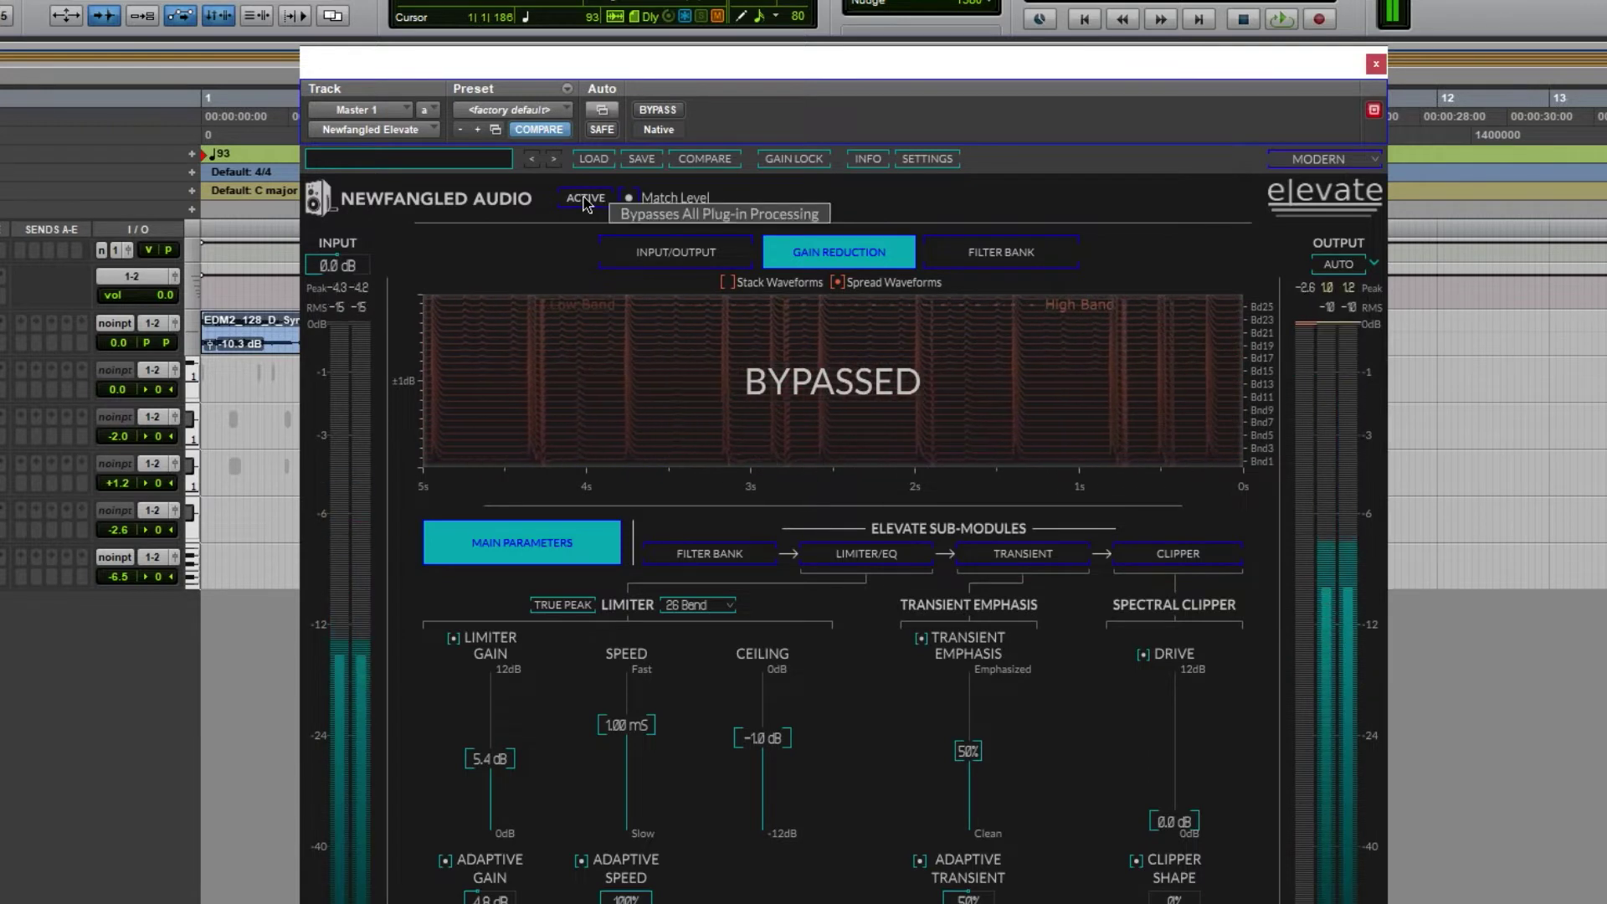
pyautogui.click(585, 201)
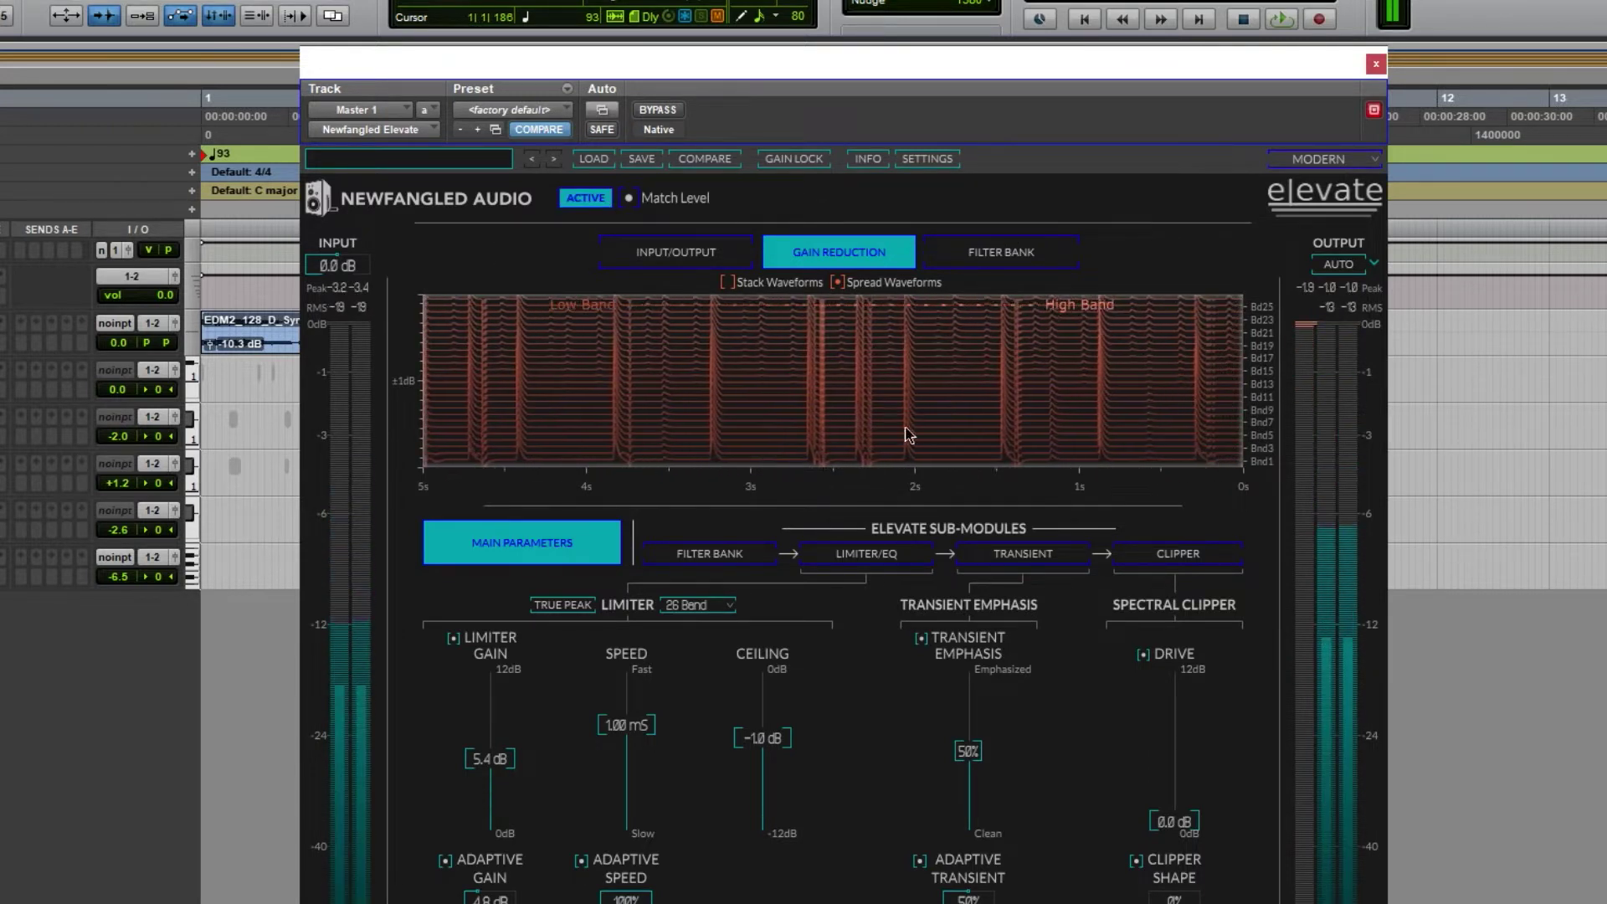
pyautogui.scroll(3, 769, 733)
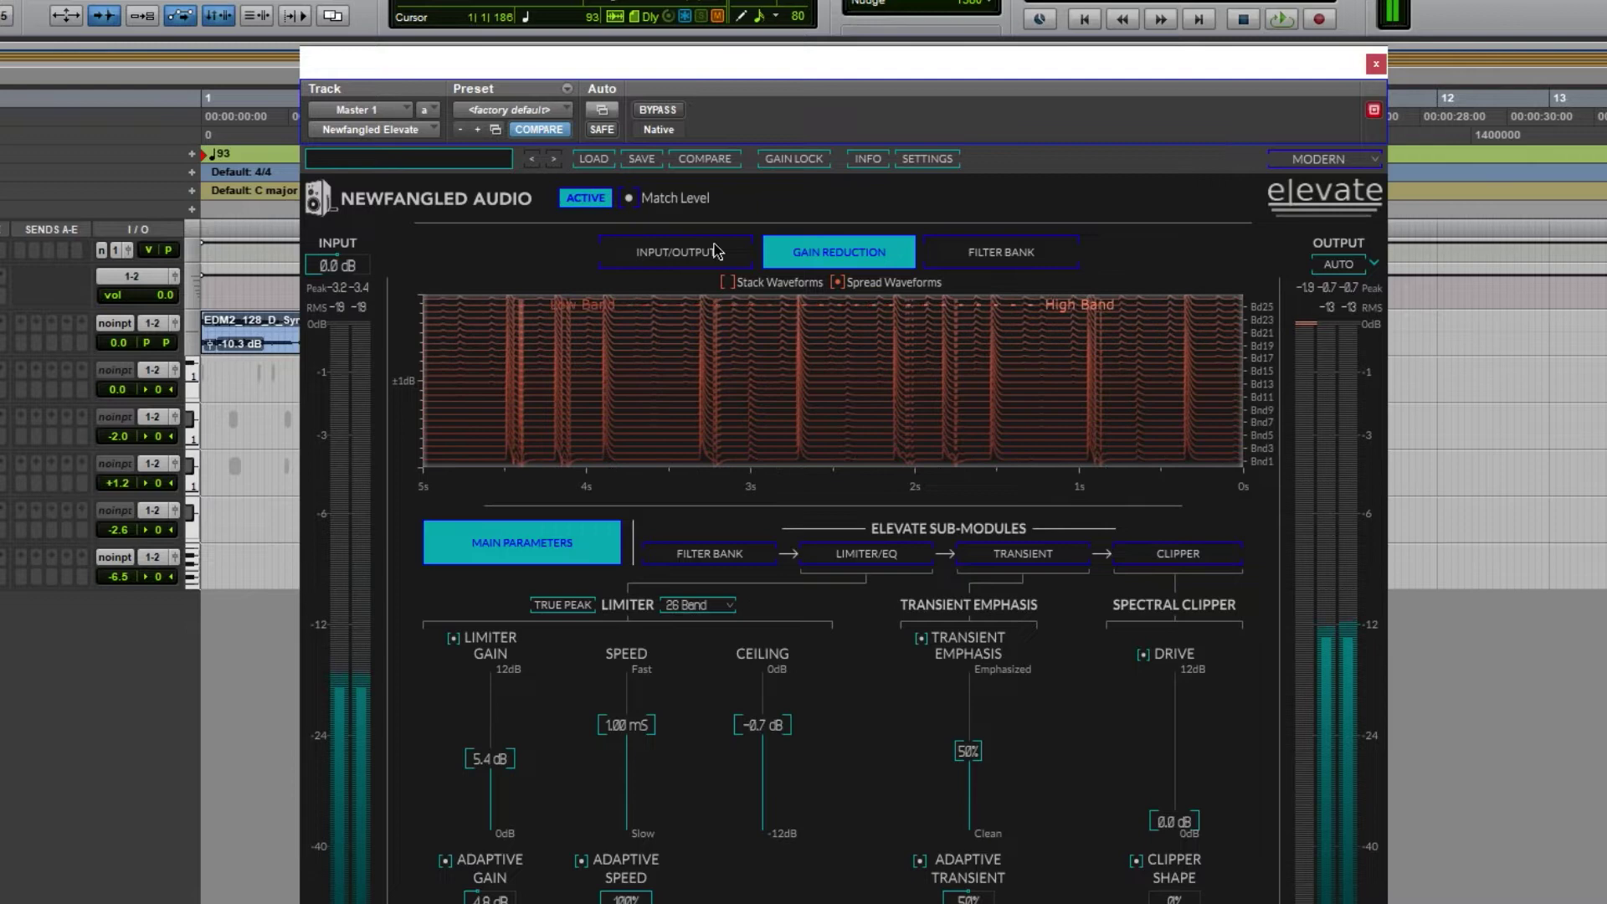
pyautogui.click(586, 202)
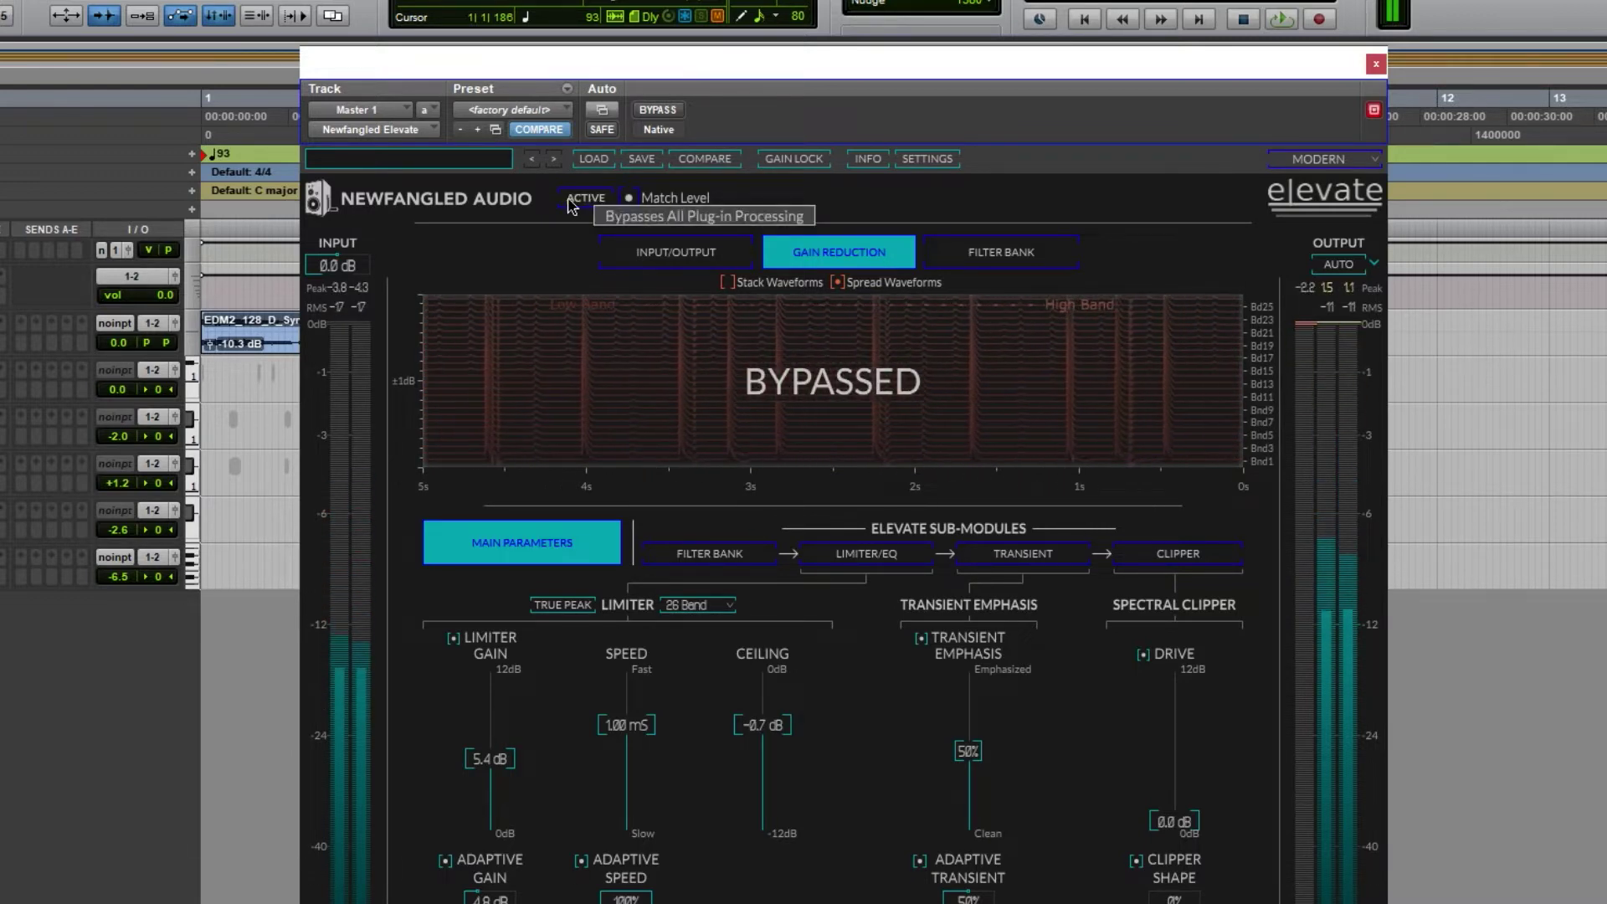
pyautogui.click(571, 203)
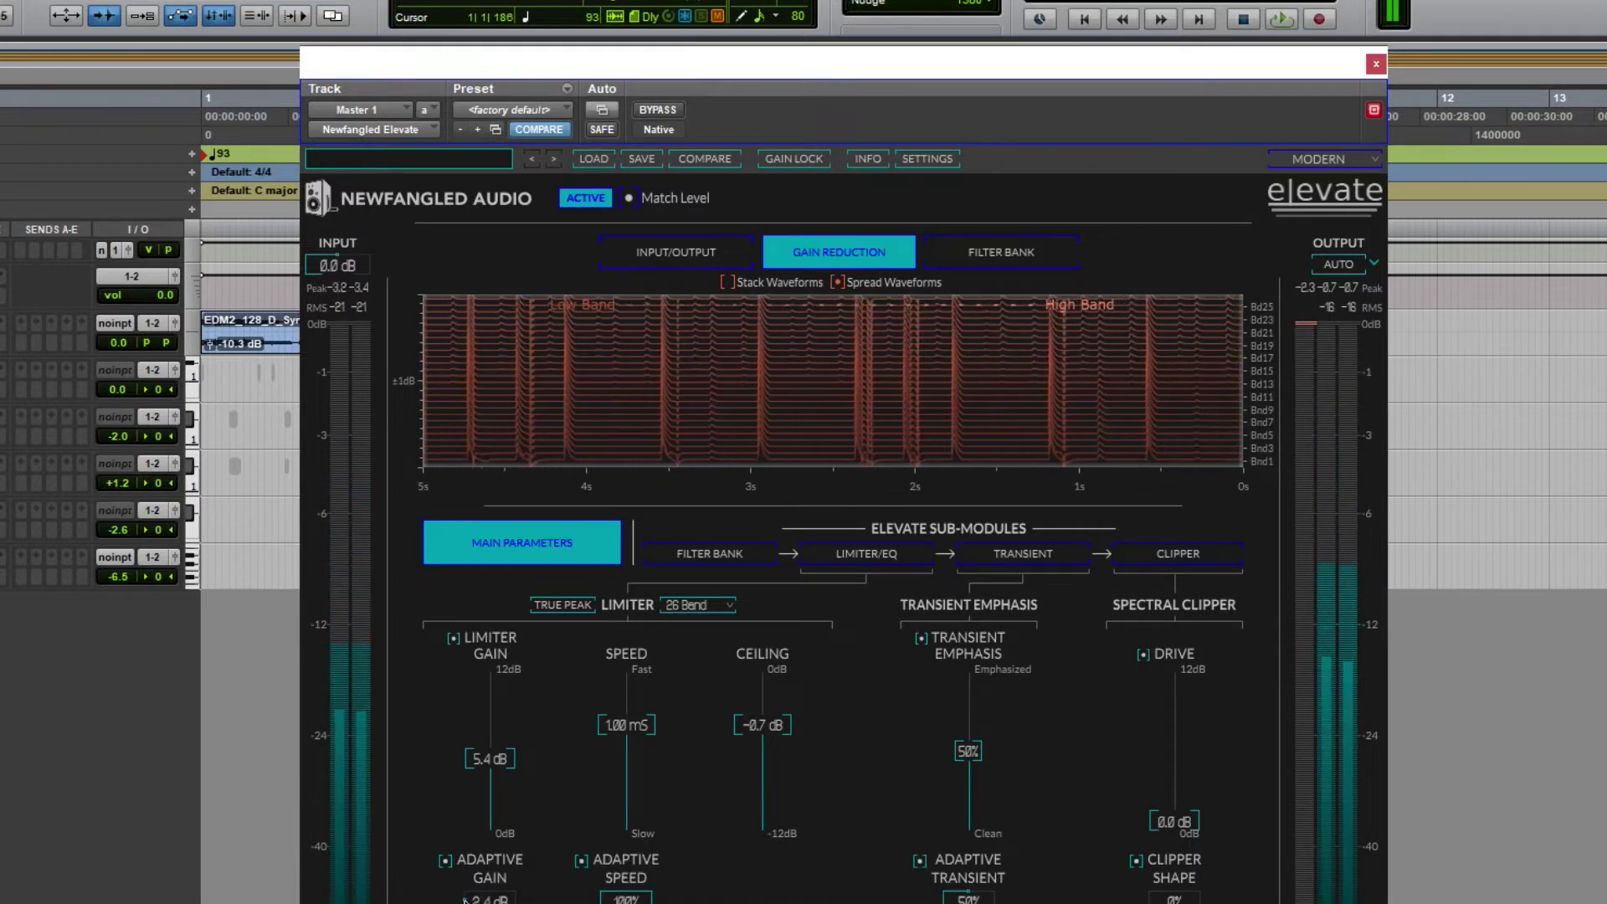
pyautogui.click(585, 197)
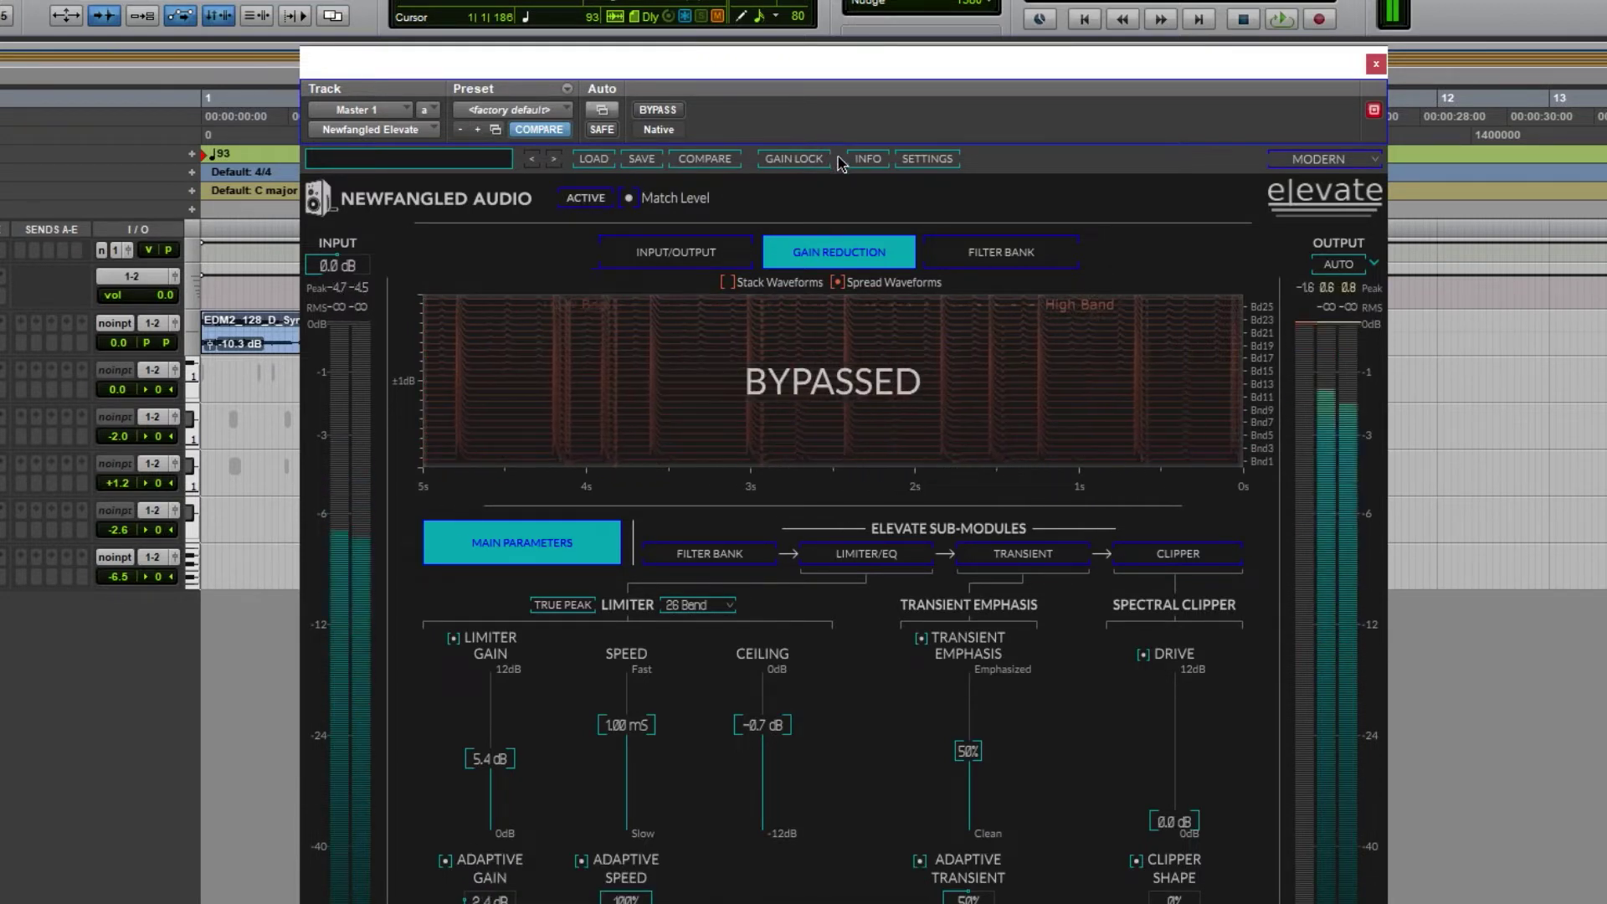
pyautogui.click(585, 197)
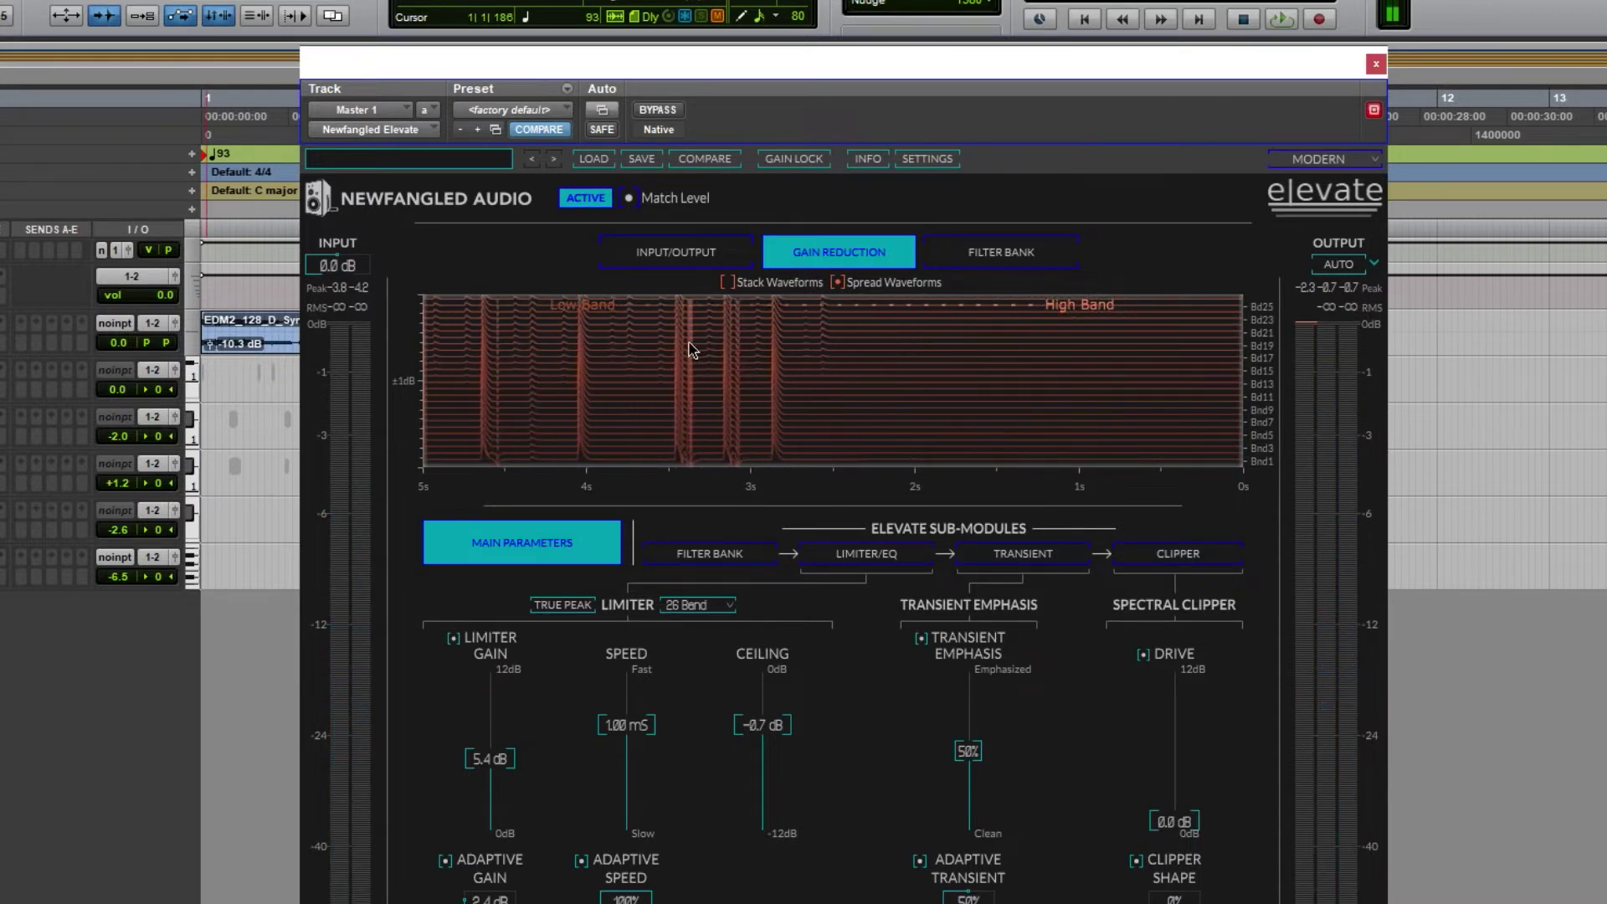
pyautogui.click(571, 204)
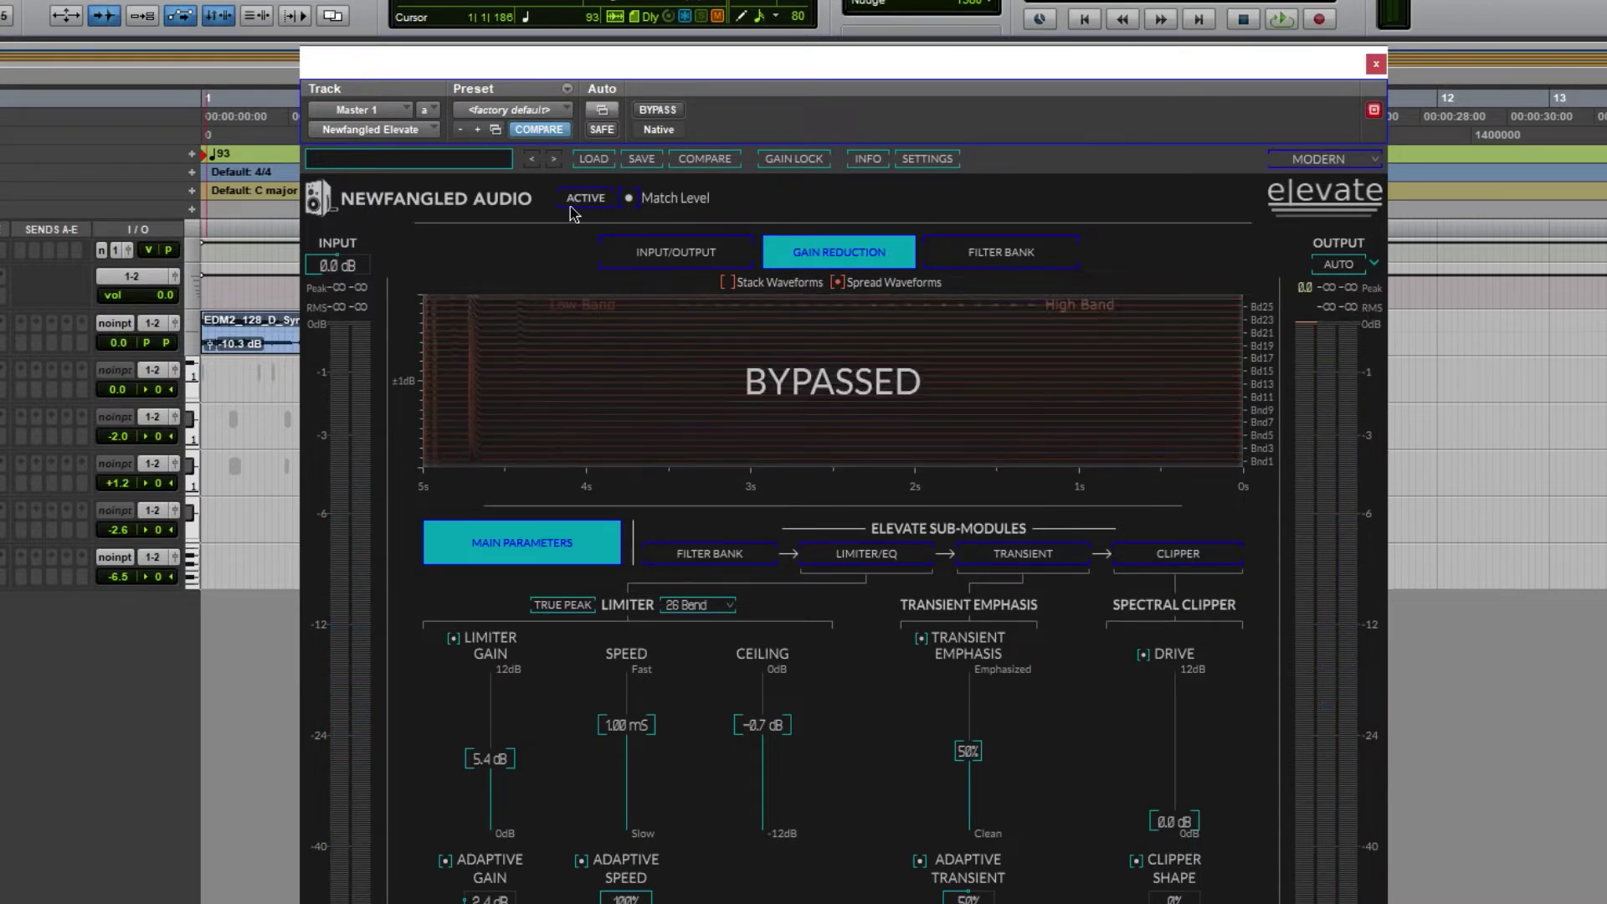
pyautogui.click(567, 211)
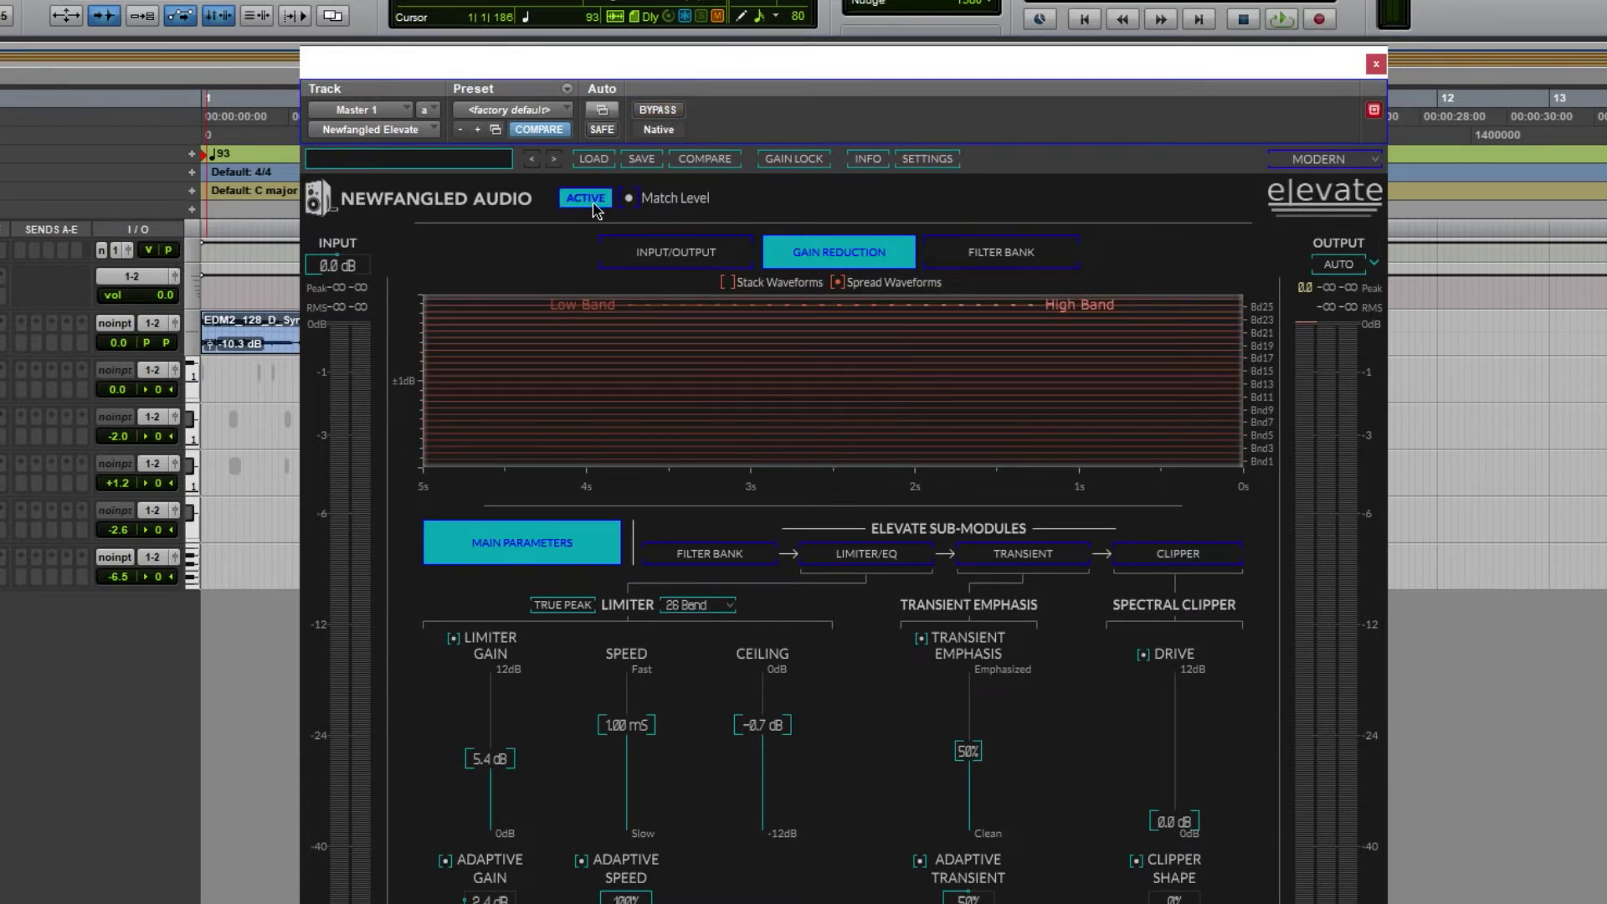
# Open the filter bank, solo band 2 and widen band 1's edge to about 286 Hz.
pyautogui.click(595, 210)
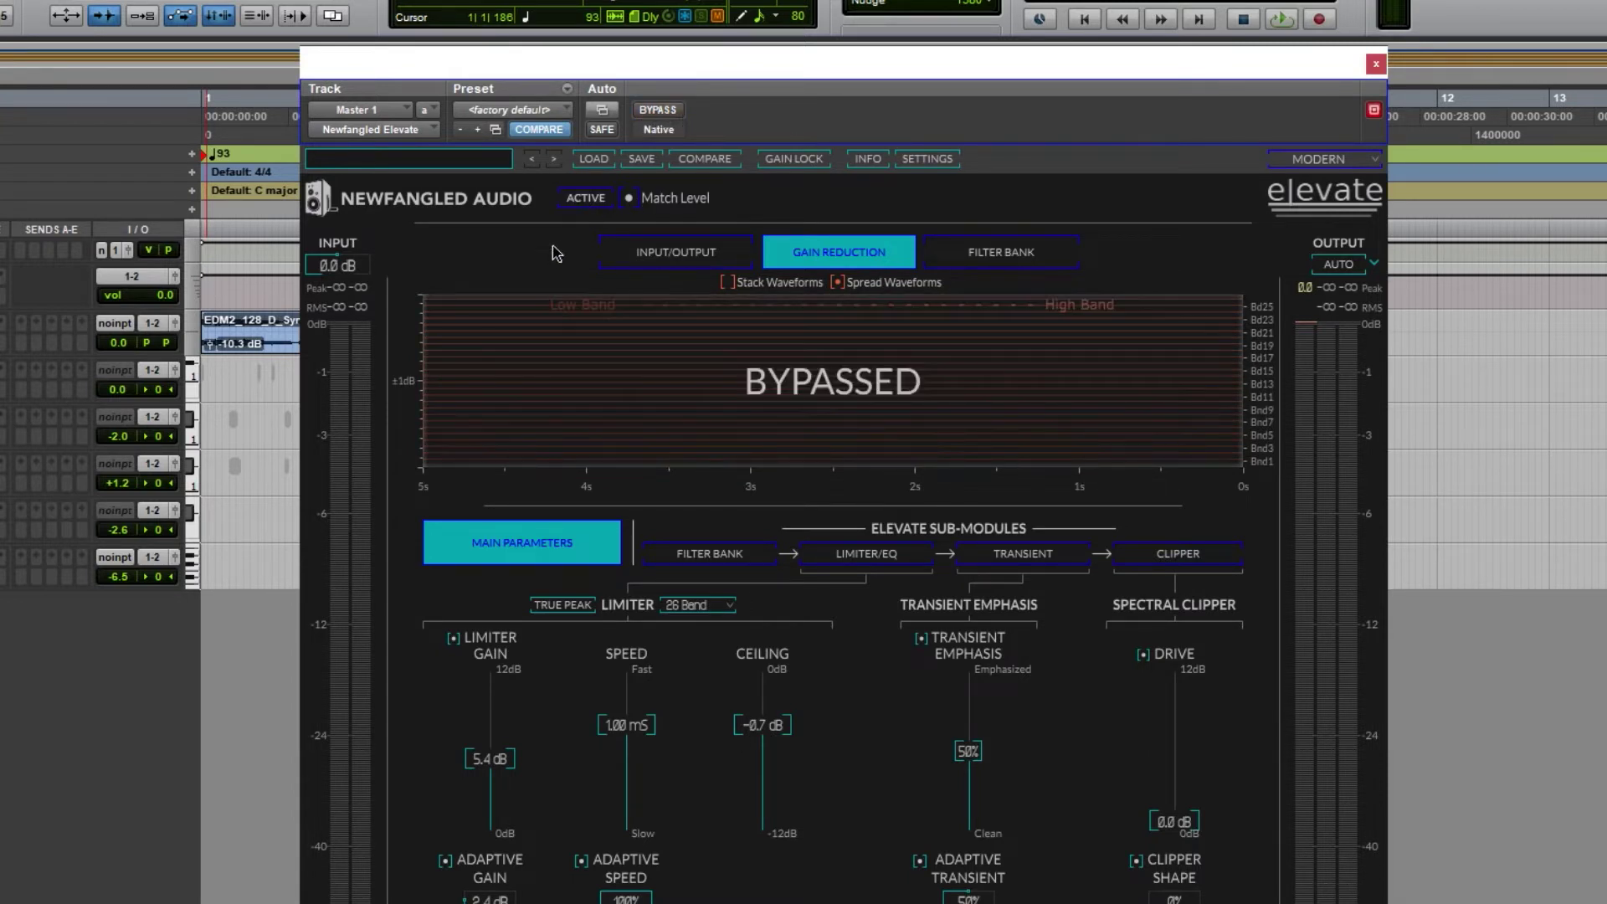
pyautogui.click(694, 561)
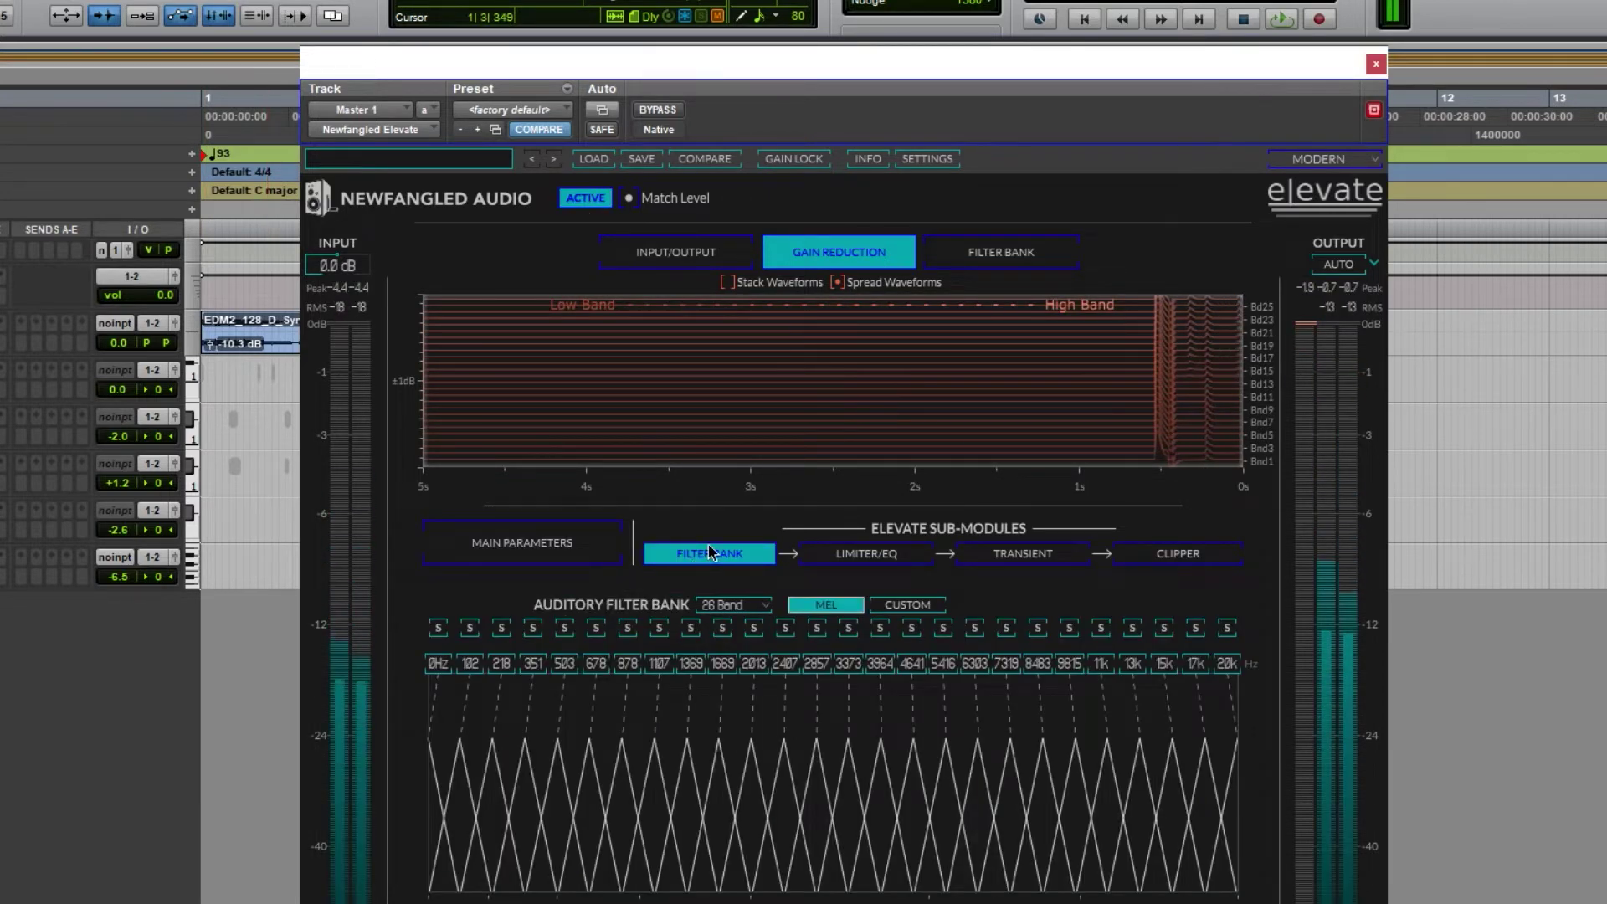
pyautogui.click(471, 632)
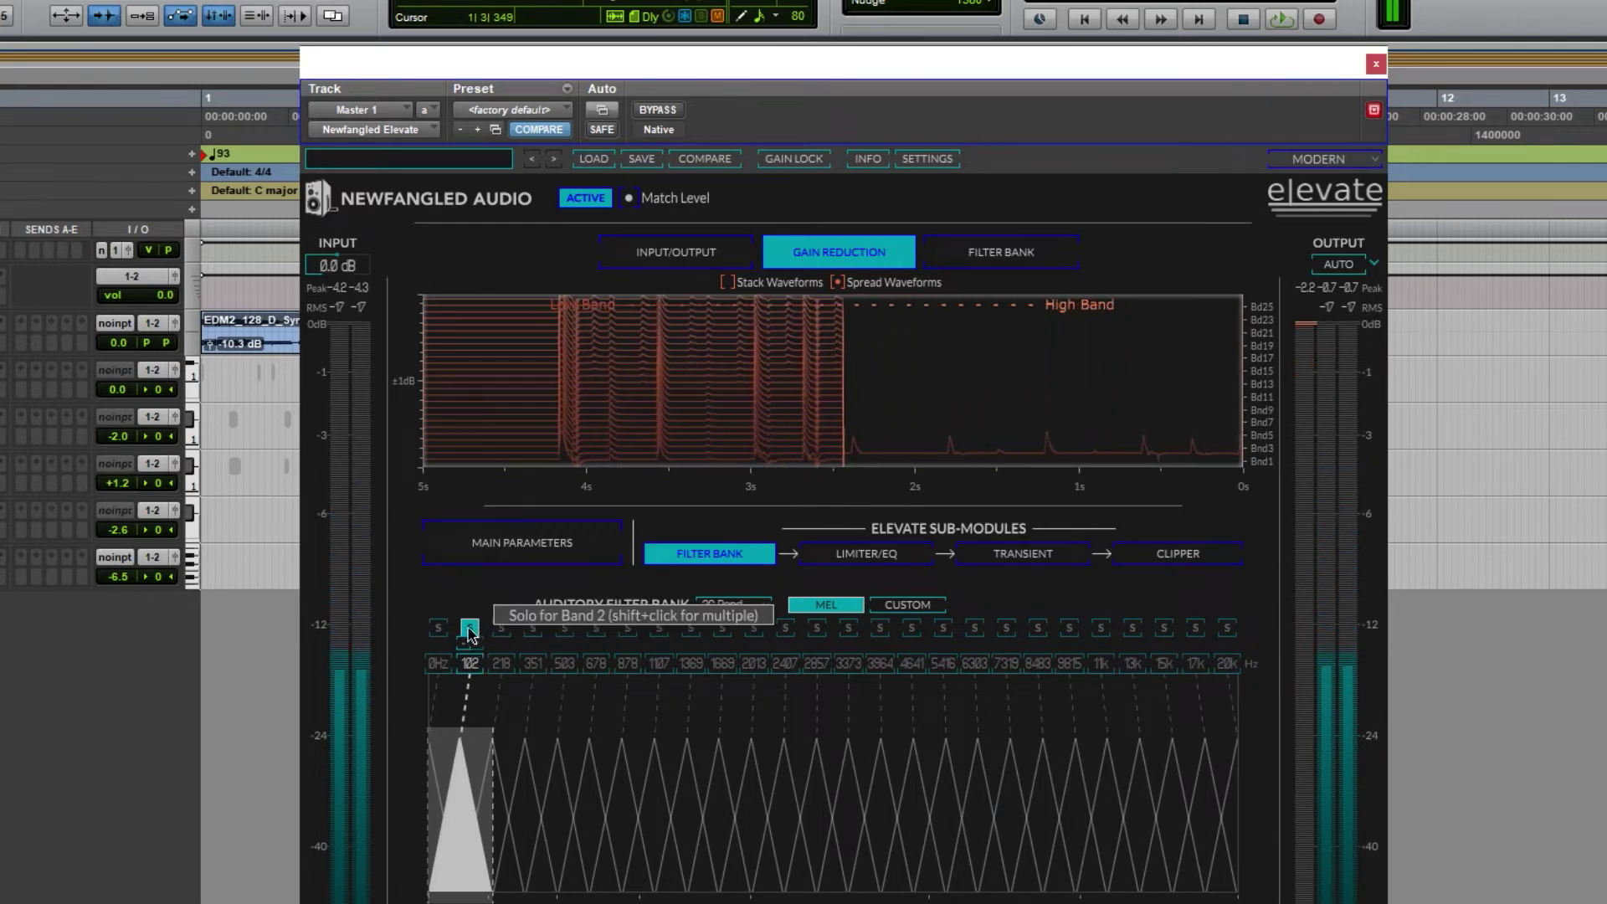
pyautogui.moveTo(464, 684); pyautogui.dragTo(469, 687)
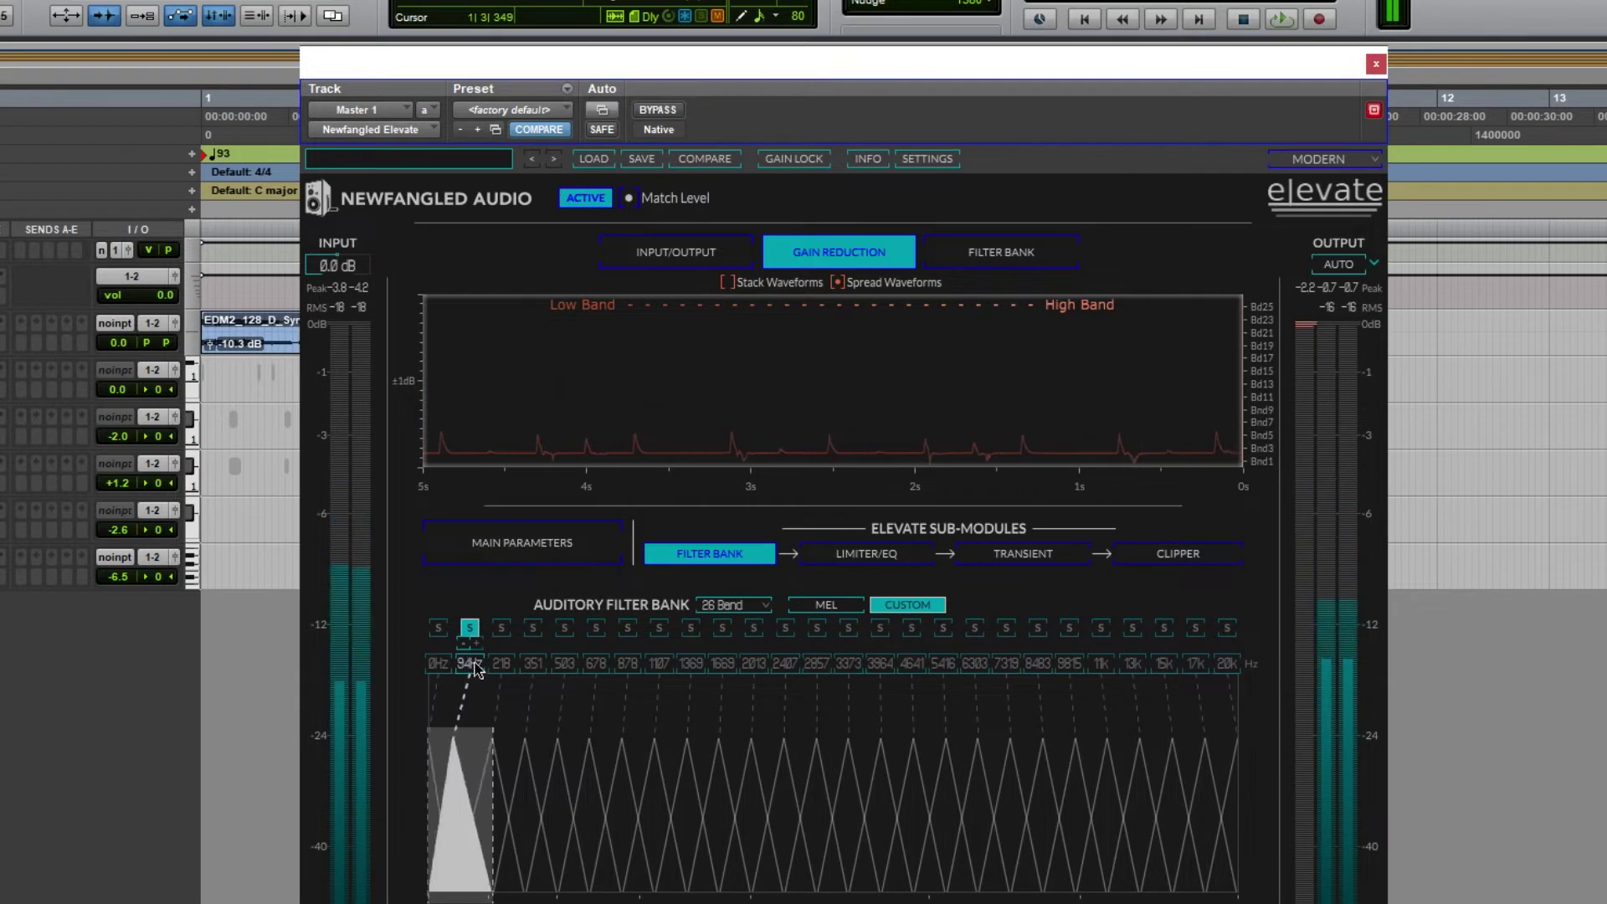
pyautogui.moveTo(468, 687)
pyautogui.mouseDown()
pyautogui.moveTo(483, 622)
pyautogui.moveTo(483, 651)
pyautogui.mouseUp()
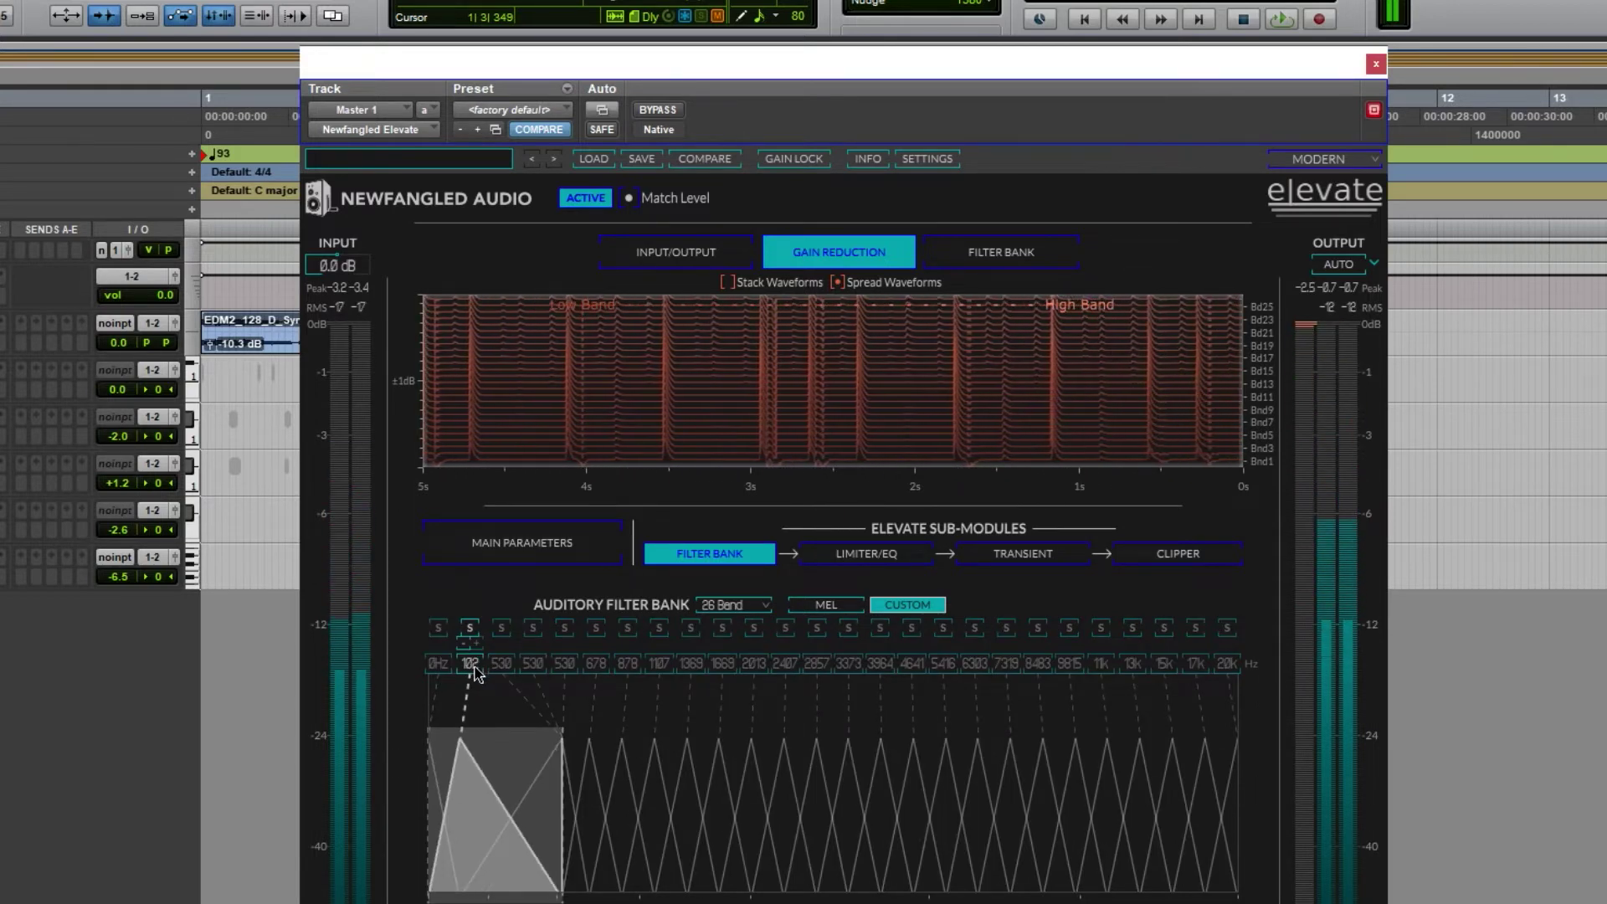
pyautogui.moveTo(463, 652); pyautogui.dragTo(478, 651)
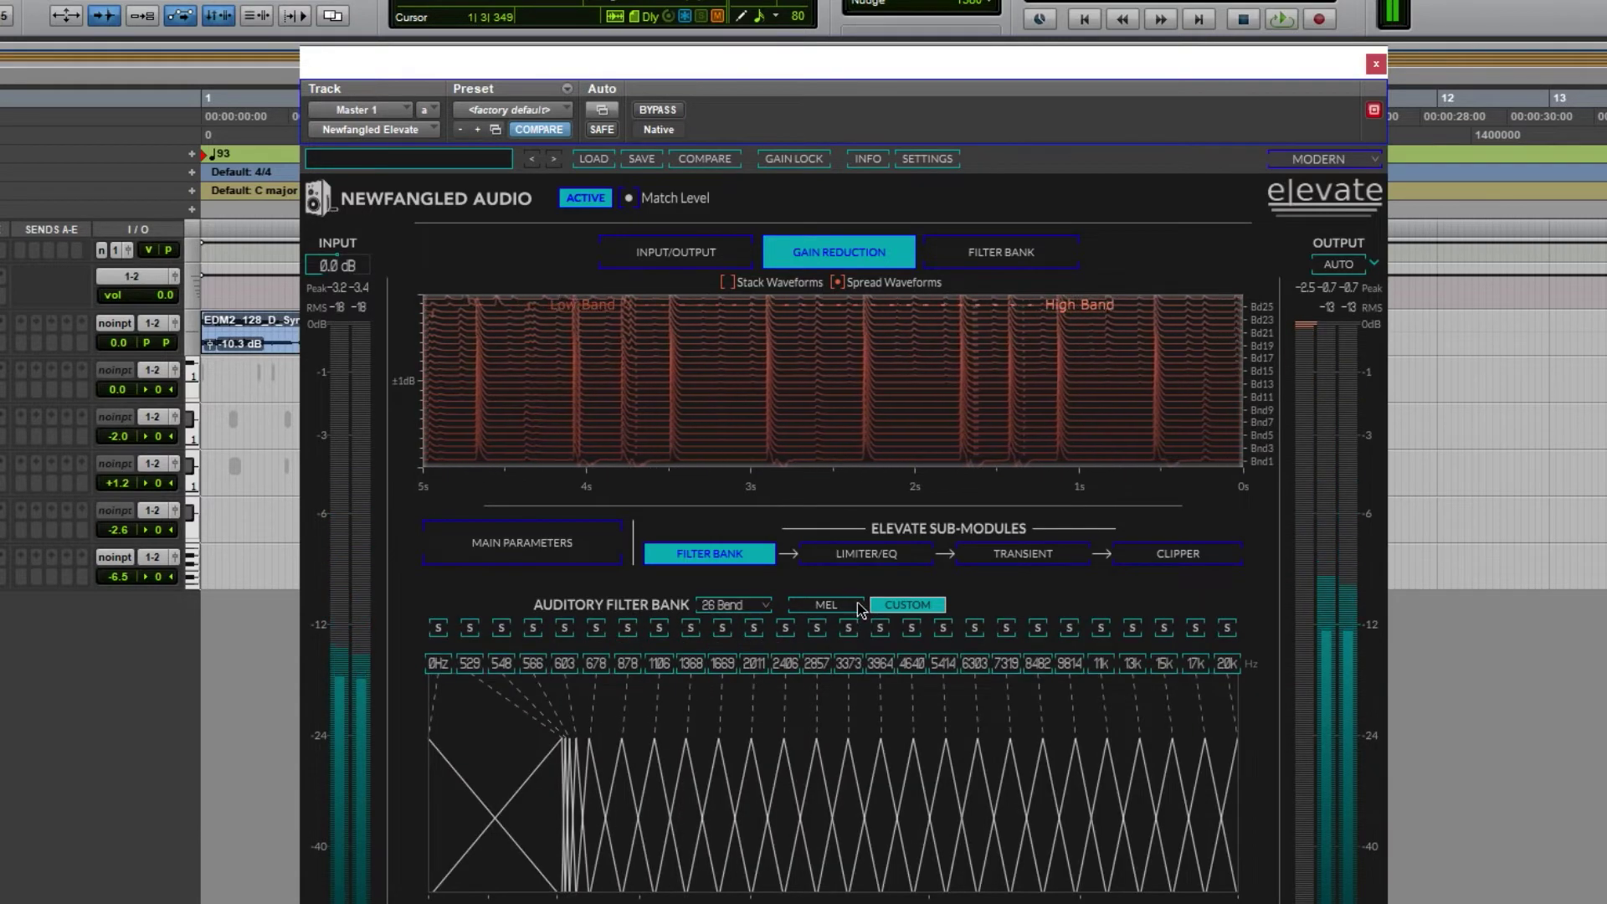
# Respace the bands evenly with Custom and audition the 4489 Hz and 14k bands solo.
pyautogui.click(892, 609)
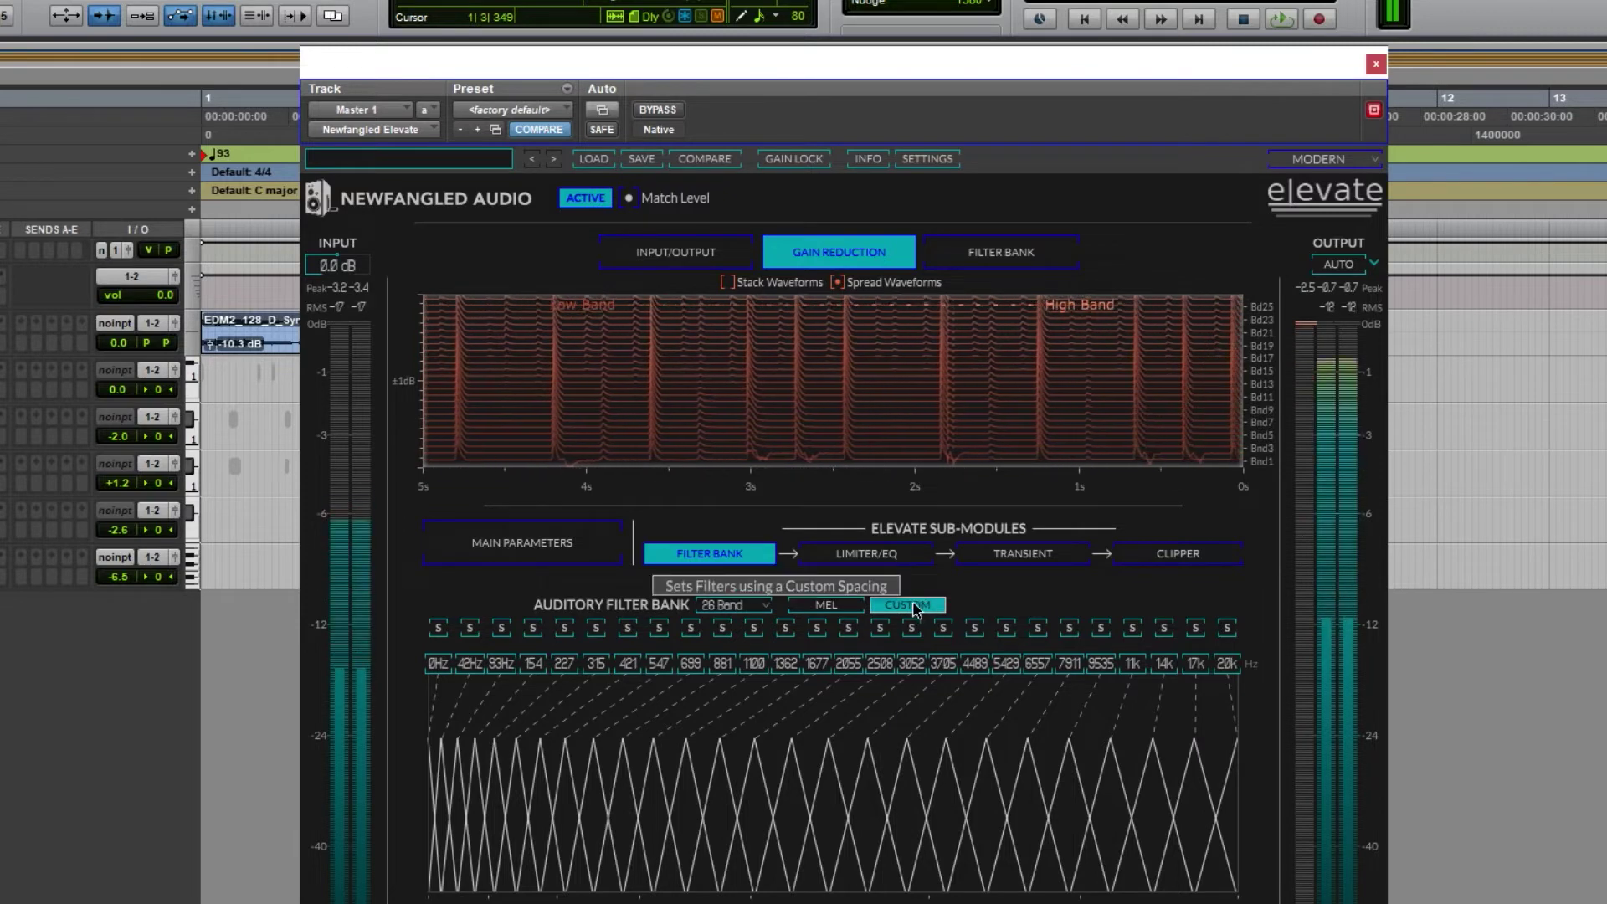
pyautogui.click(975, 628)
pyautogui.click(975, 627)
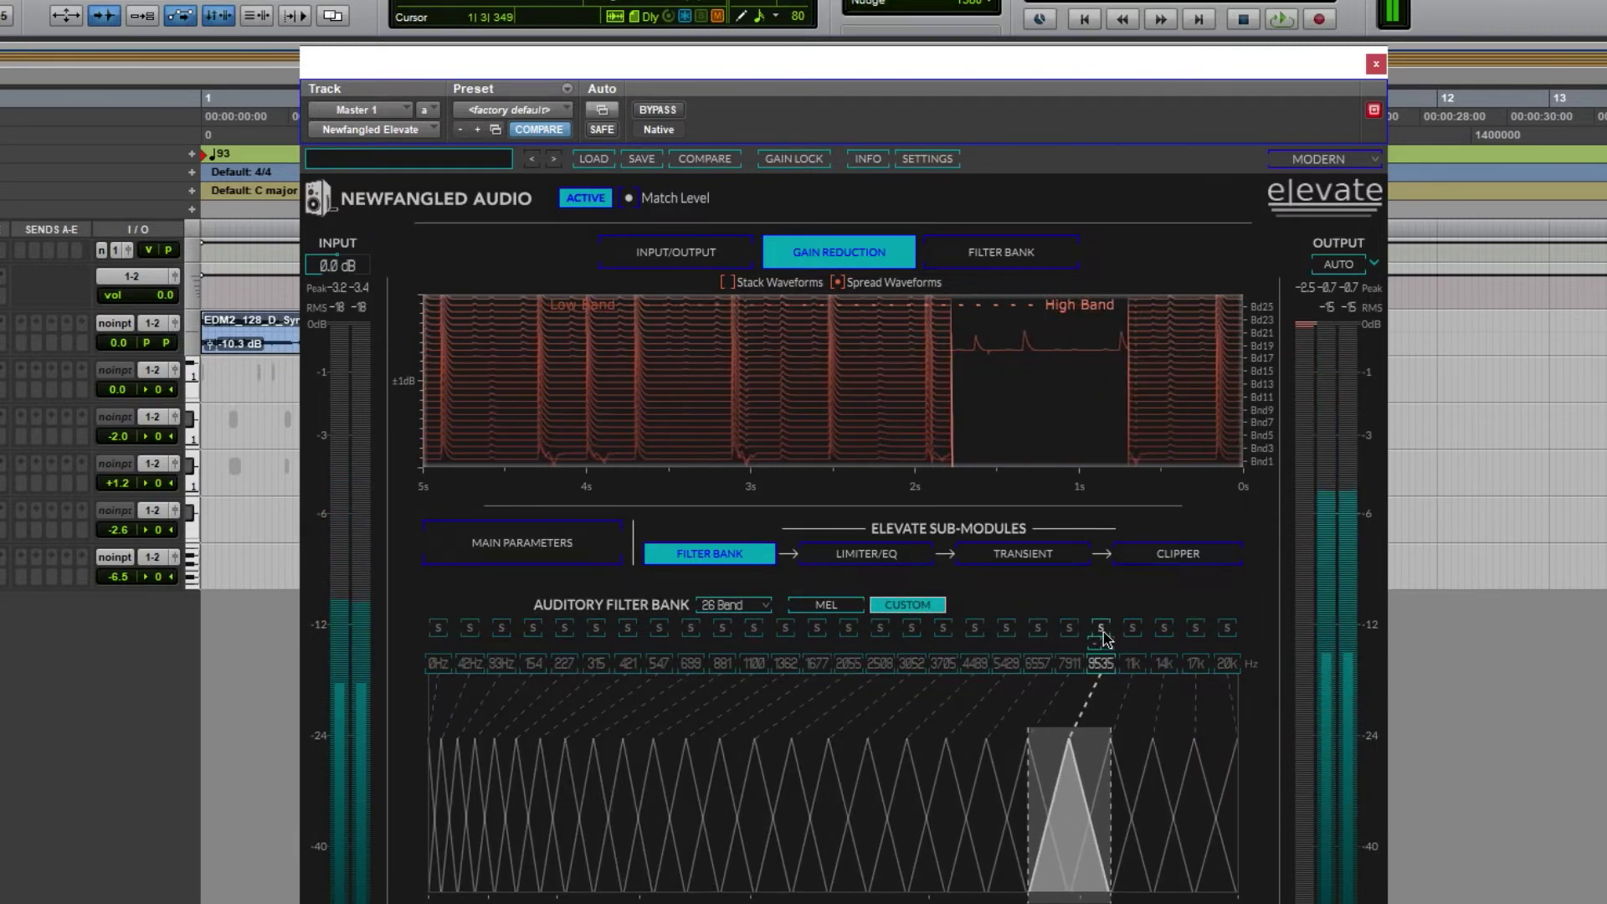
pyautogui.click(1164, 628)
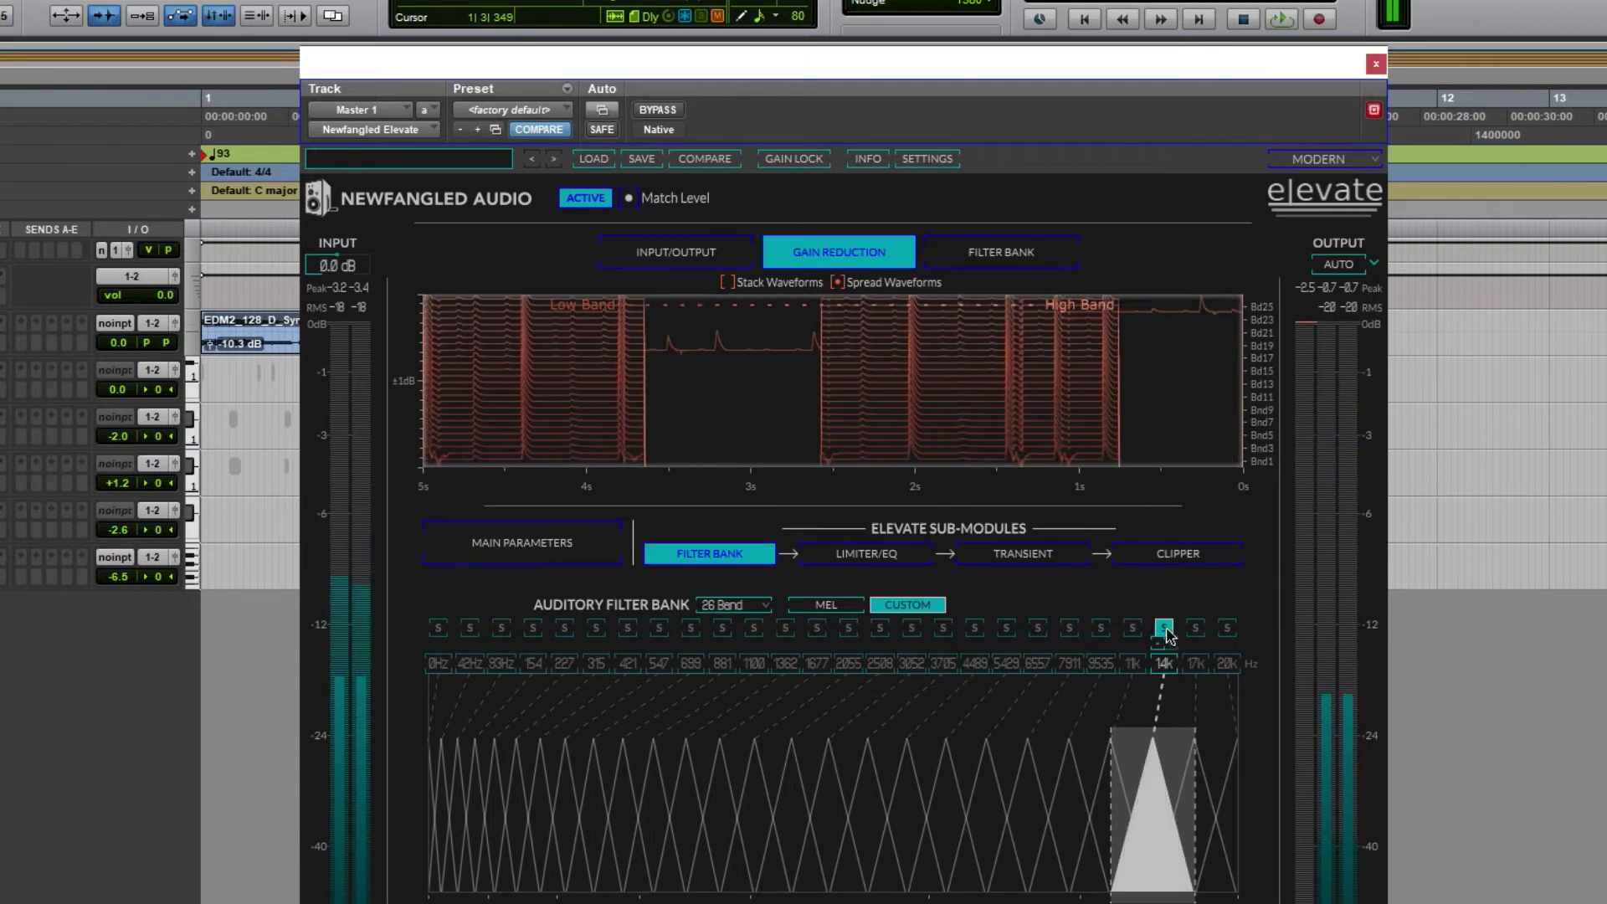
pyautogui.click(1164, 627)
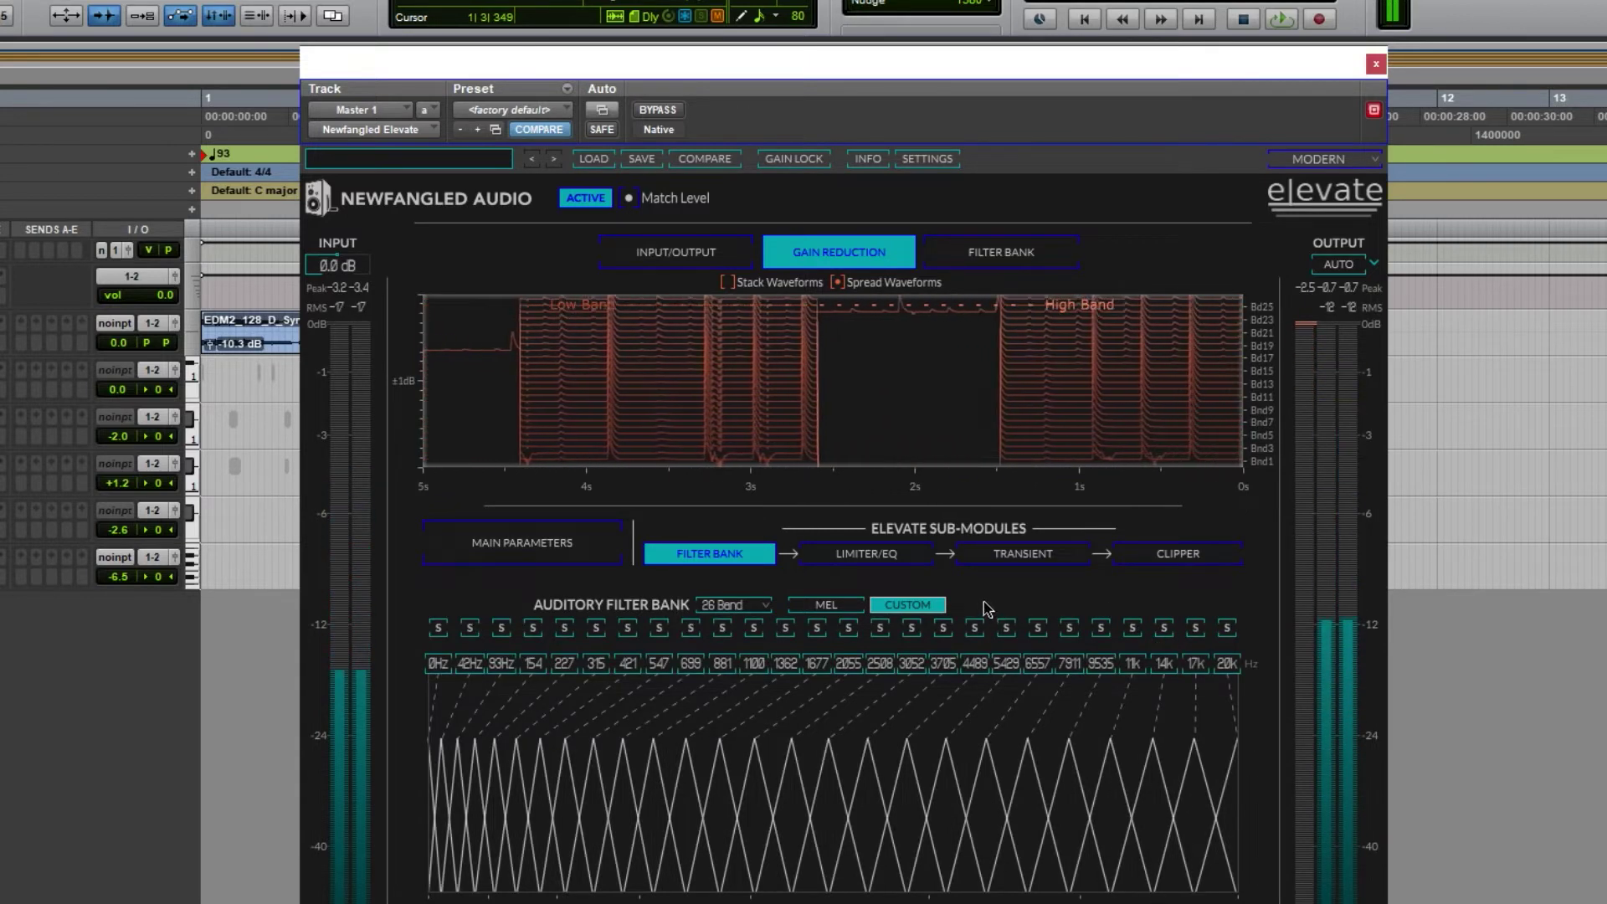
# Play the mix, cutting band 2 to about -2.3 dB and band 3 to -2.9 dB.
pyautogui.click(879, 554)
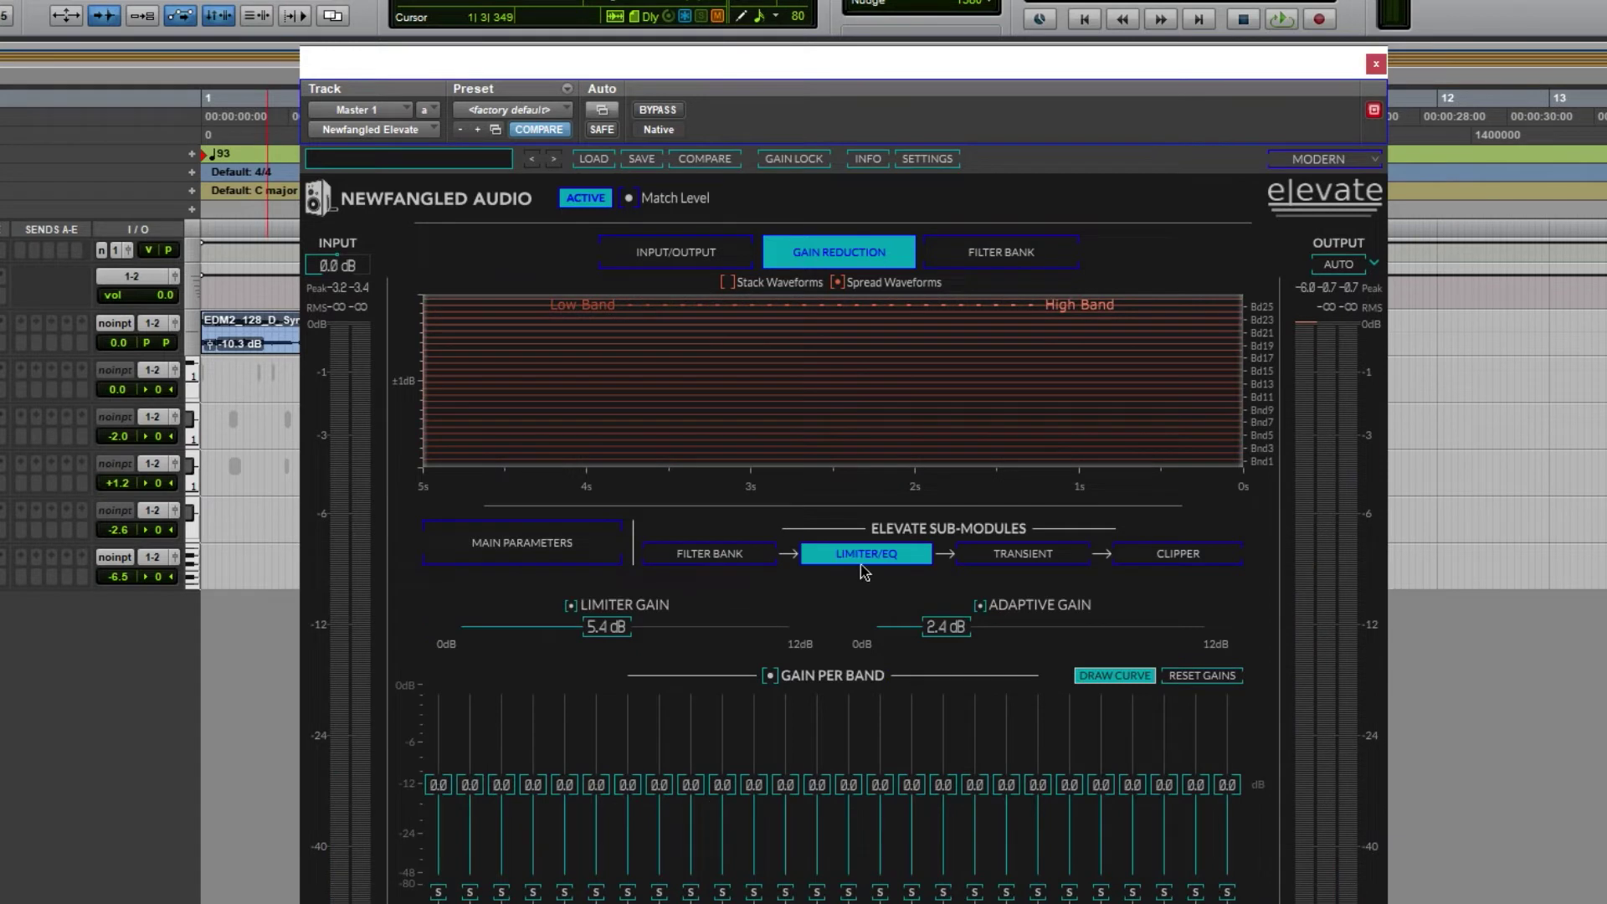
pyautogui.press('space')
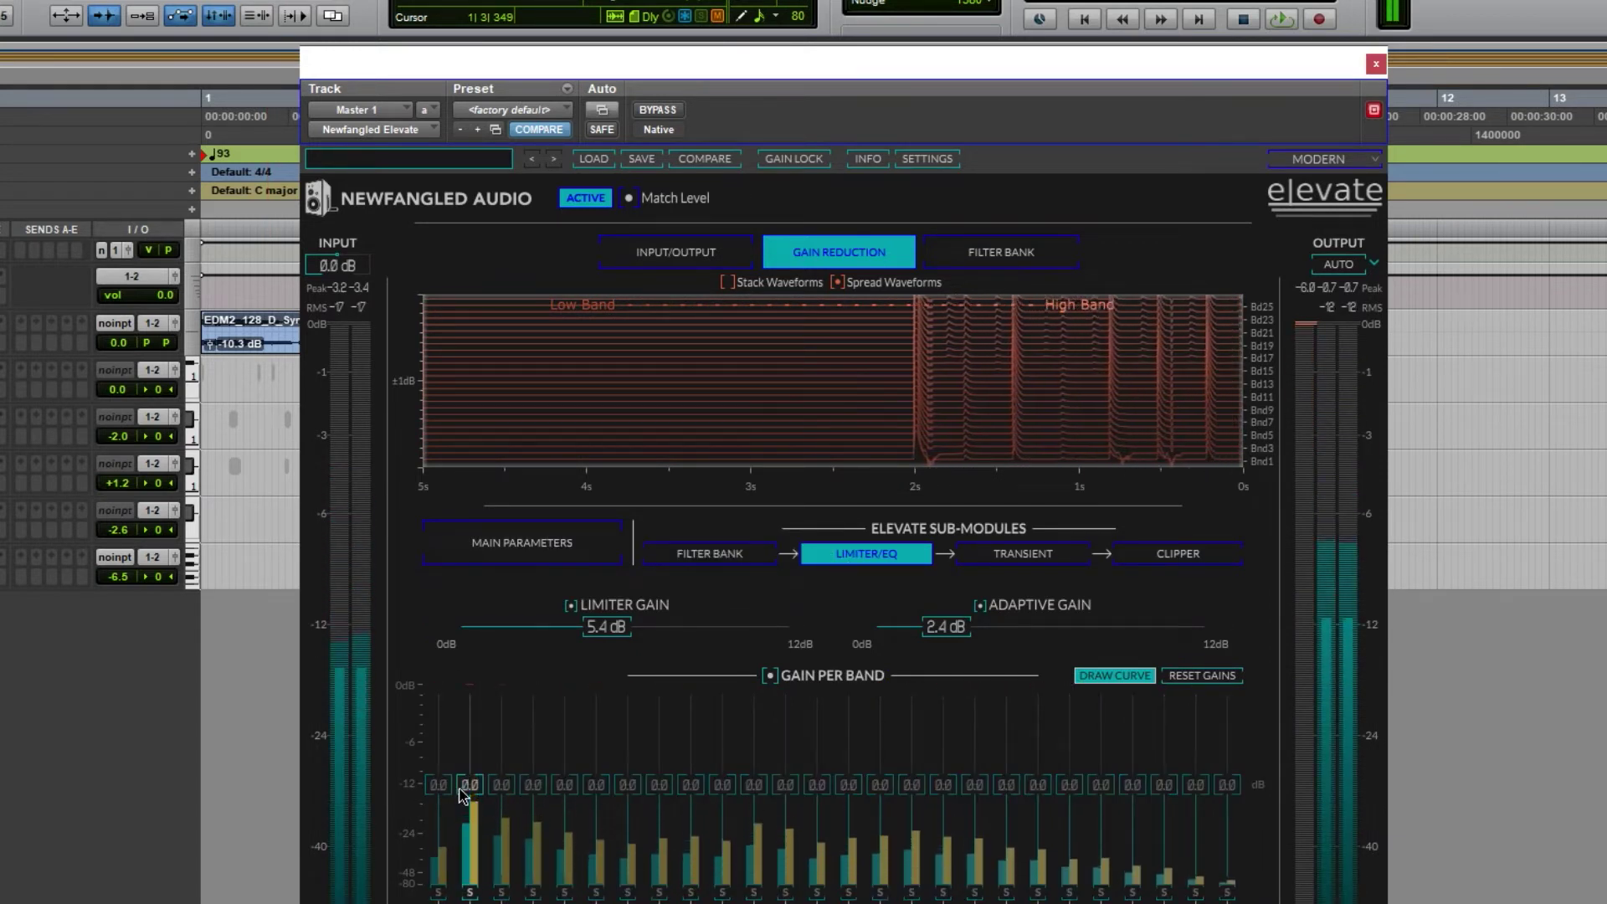
pyautogui.moveTo(465, 792); pyautogui.dragTo(463, 822)
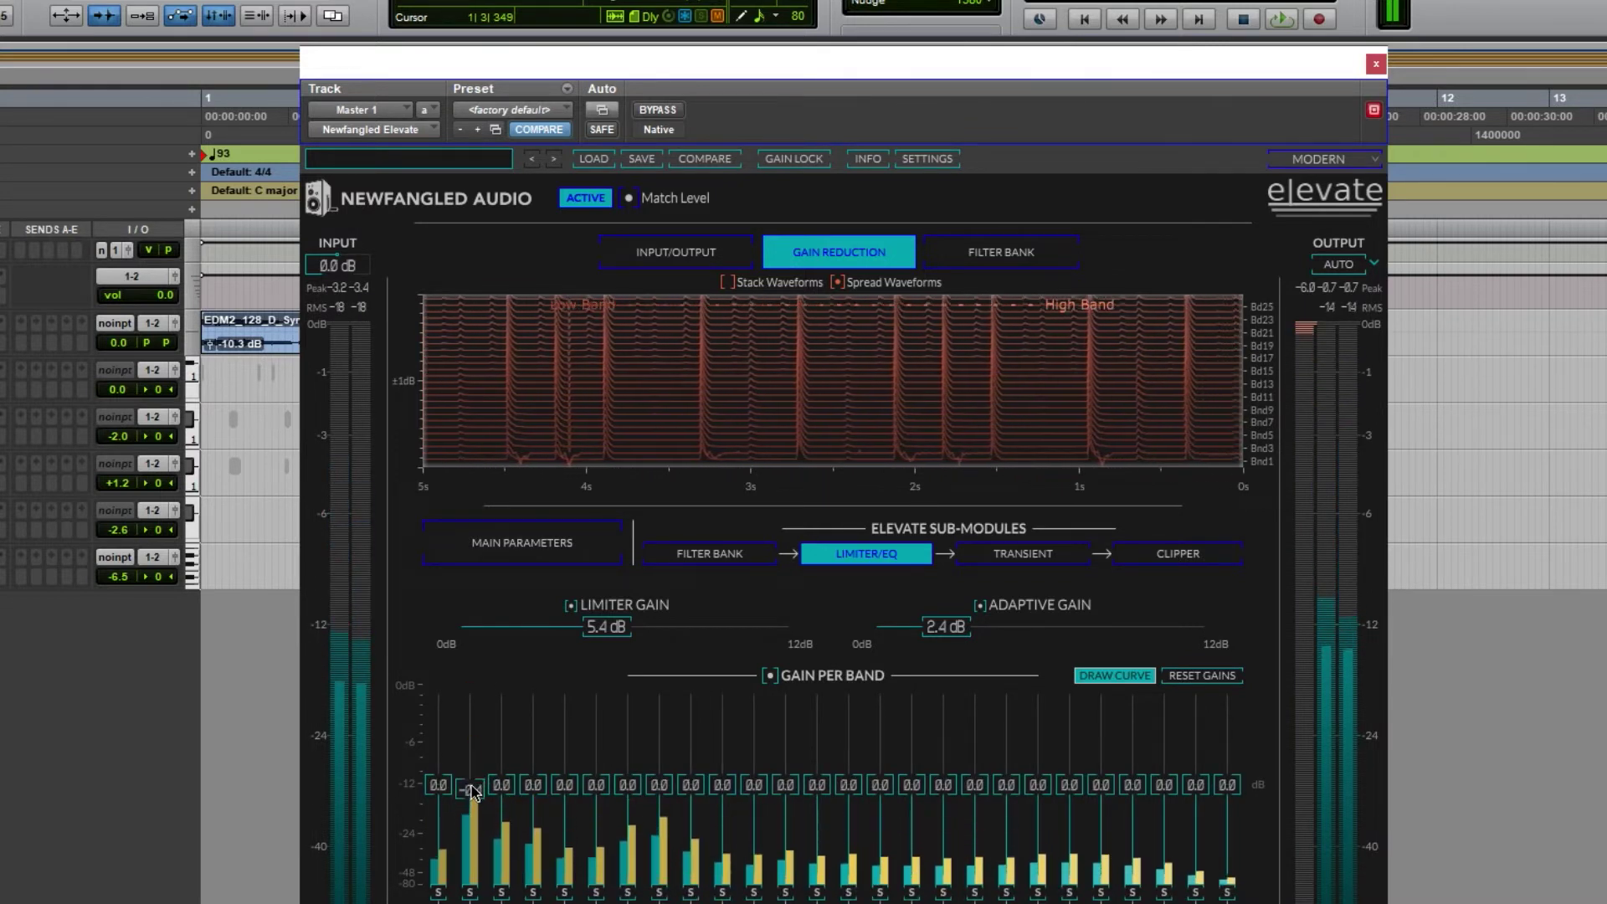
pyautogui.moveTo(466, 824); pyautogui.dragTo(468, 734)
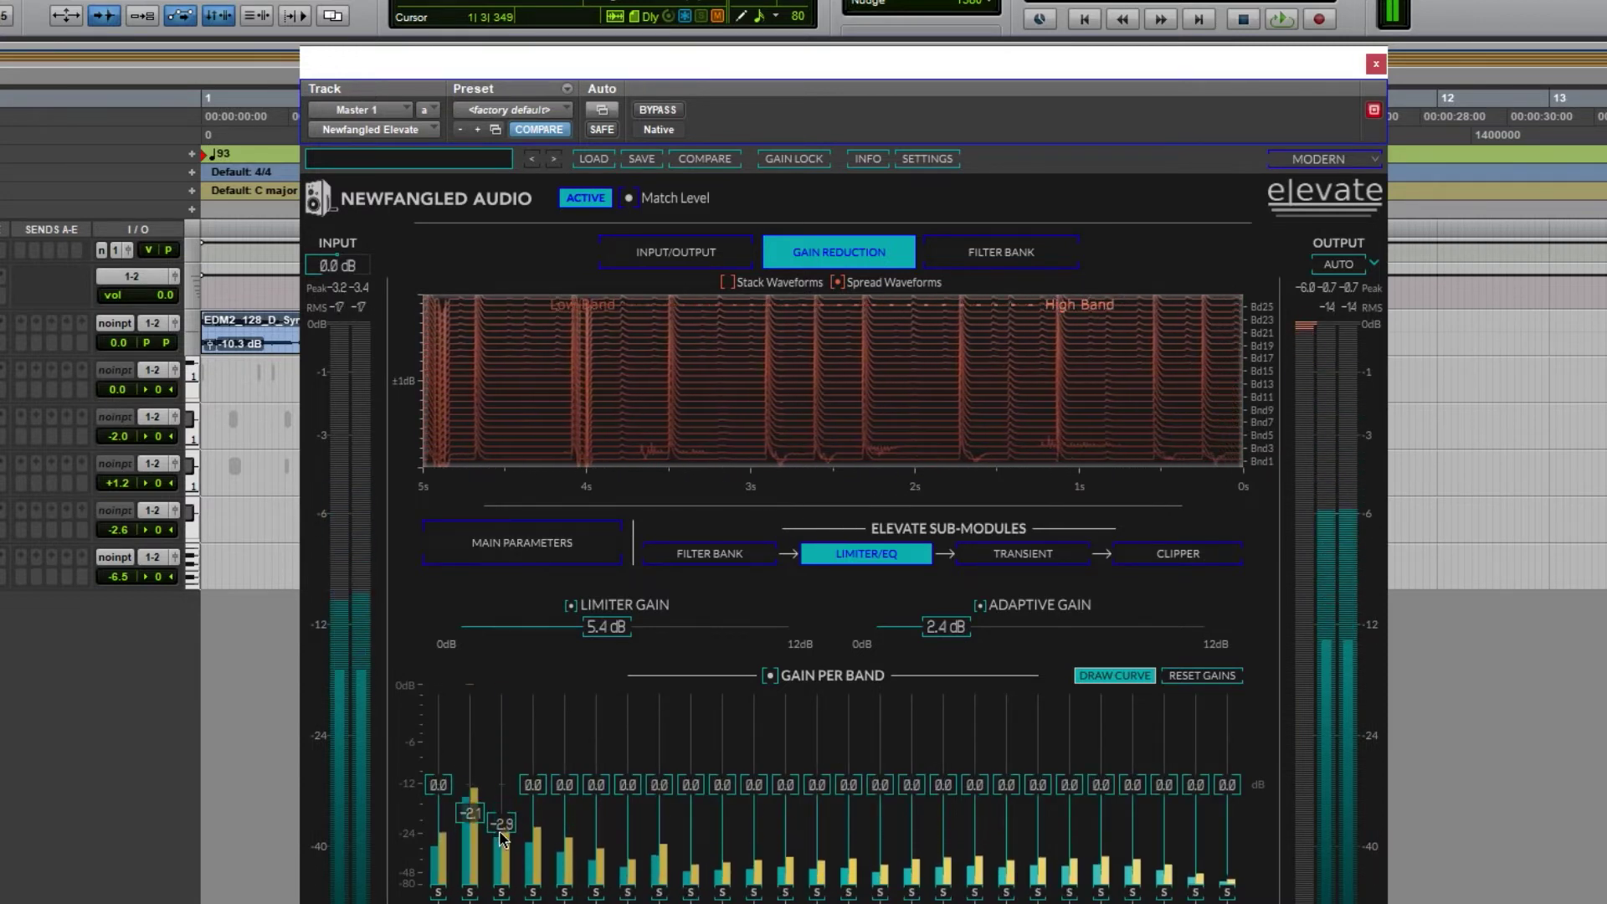
pyautogui.moveTo(499, 810); pyautogui.dragTo(500, 833)
# Compare against bypass, return band 3 to 0.0 dB and boost two upper bands.
pyautogui.click(601, 201)
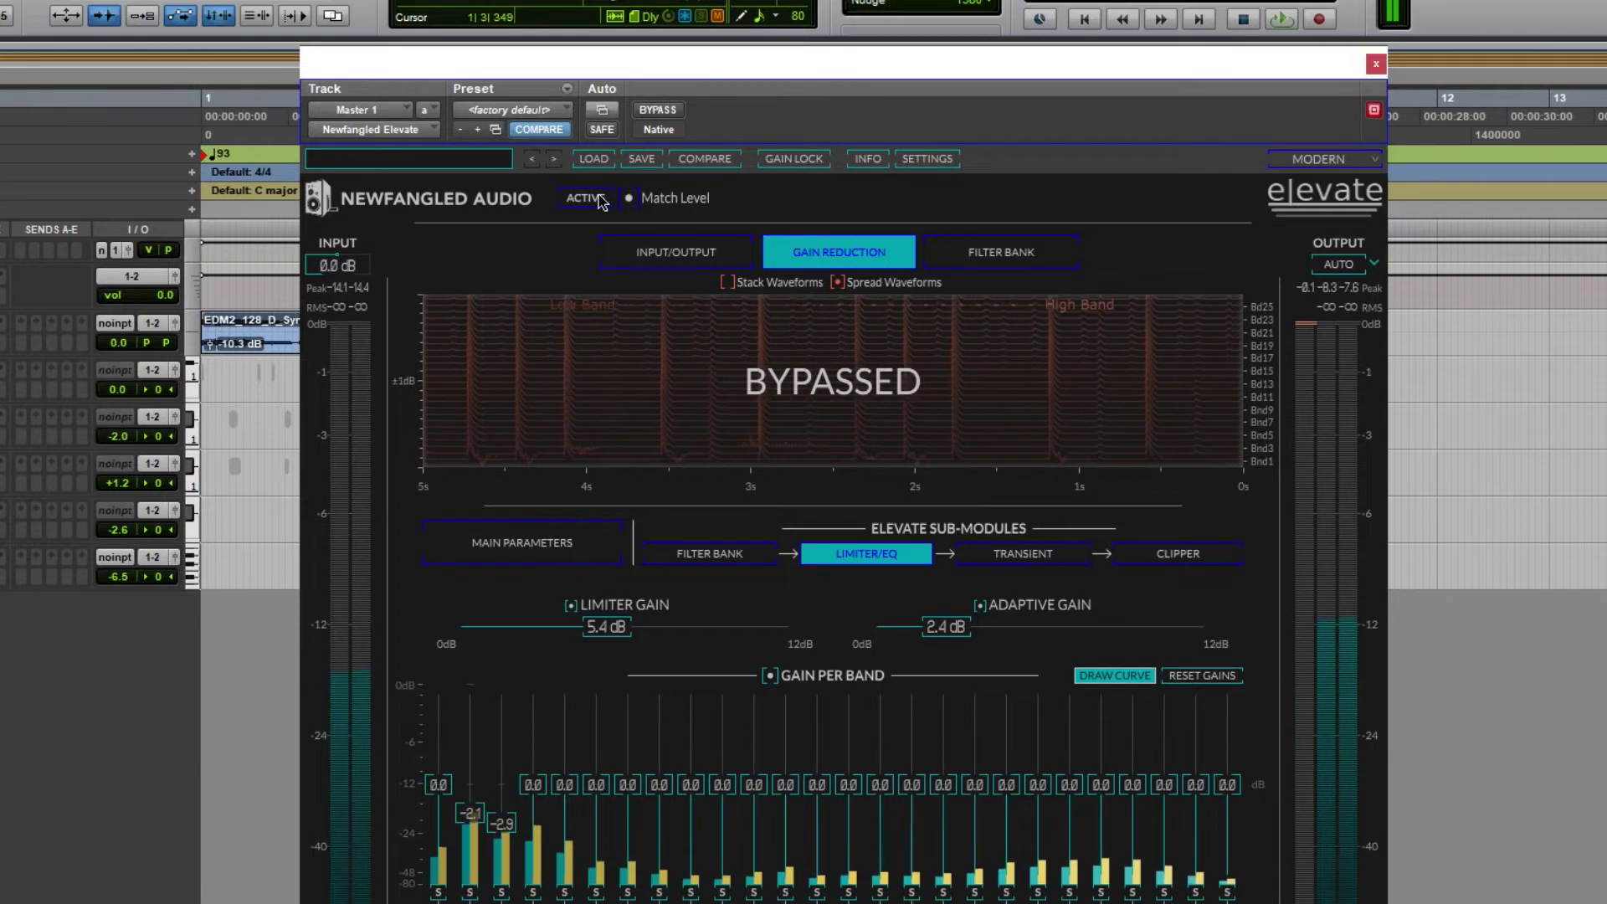
pyautogui.click(590, 199)
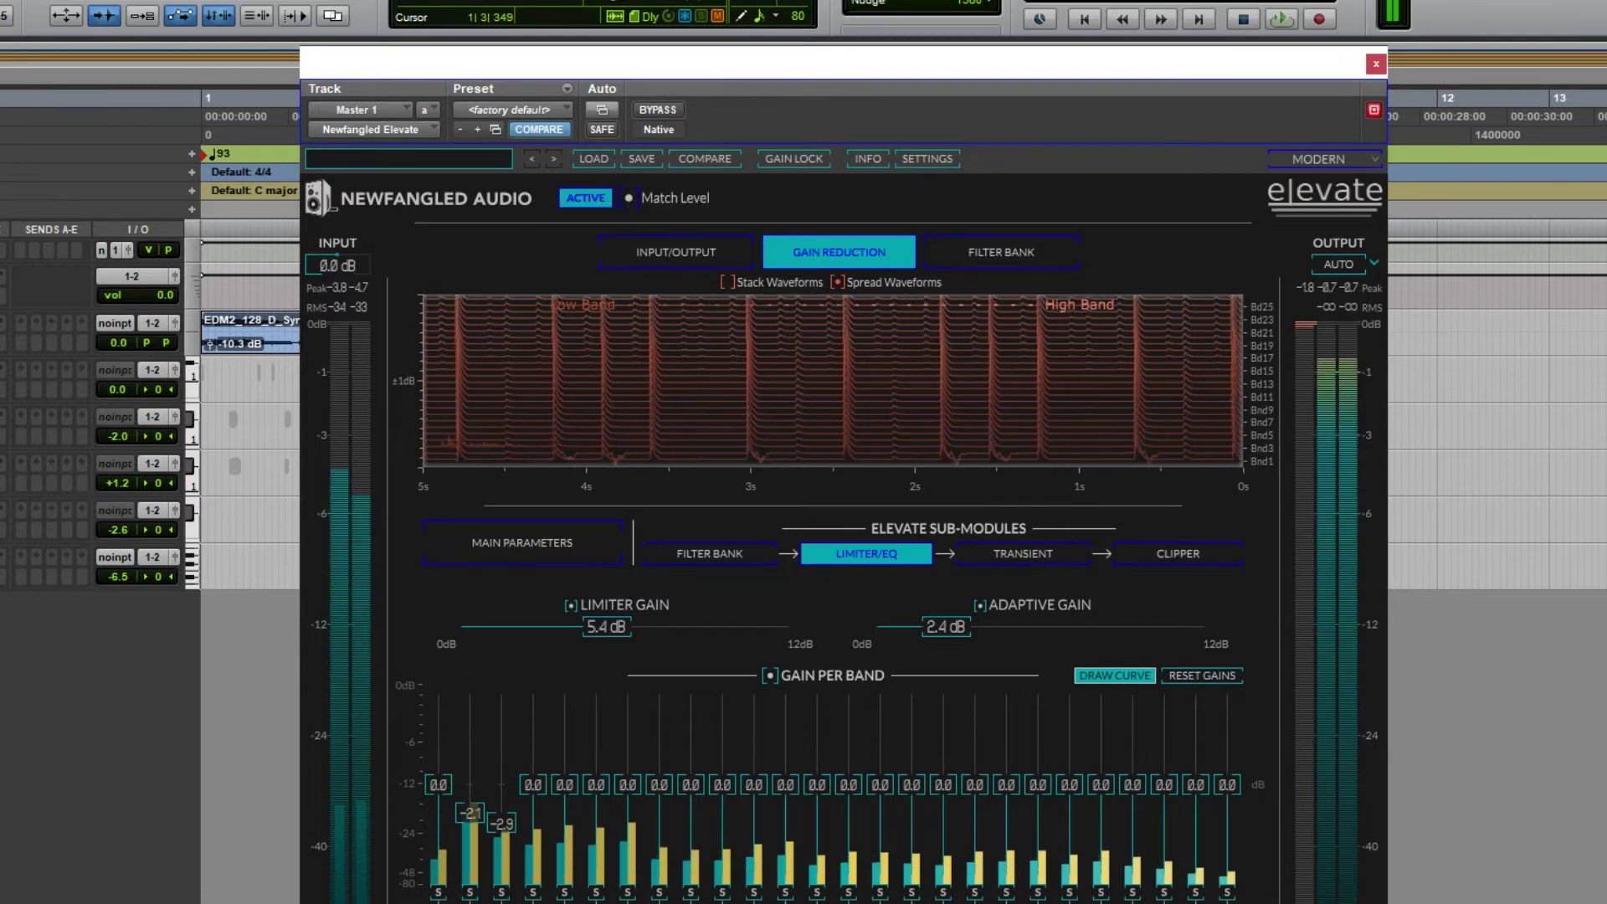
pyautogui.moveTo(501, 822)
pyautogui.mouseDown()
pyautogui.moveTo(502, 784)
pyautogui.moveTo(469, 843)
pyautogui.mouseUp()
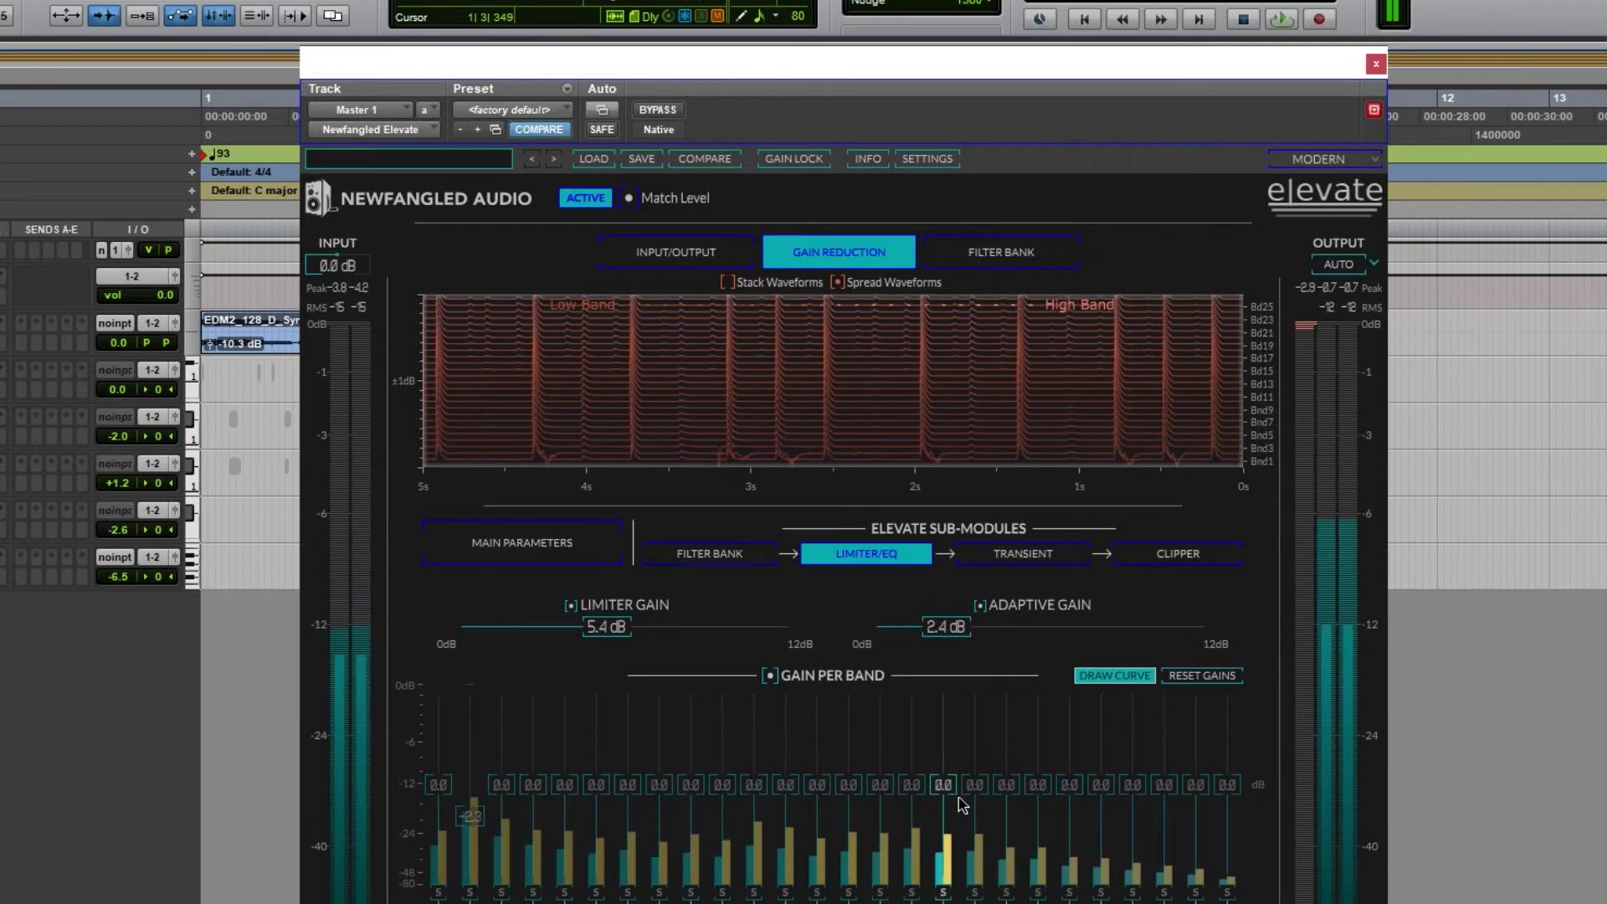
pyautogui.moveTo(1005, 794)
pyautogui.mouseDown()
pyautogui.moveTo(1003, 703)
pyautogui.moveTo(991, 792)
pyautogui.moveTo(1095, 785)
pyautogui.moveTo(1100, 700)
pyautogui.mouseUp()
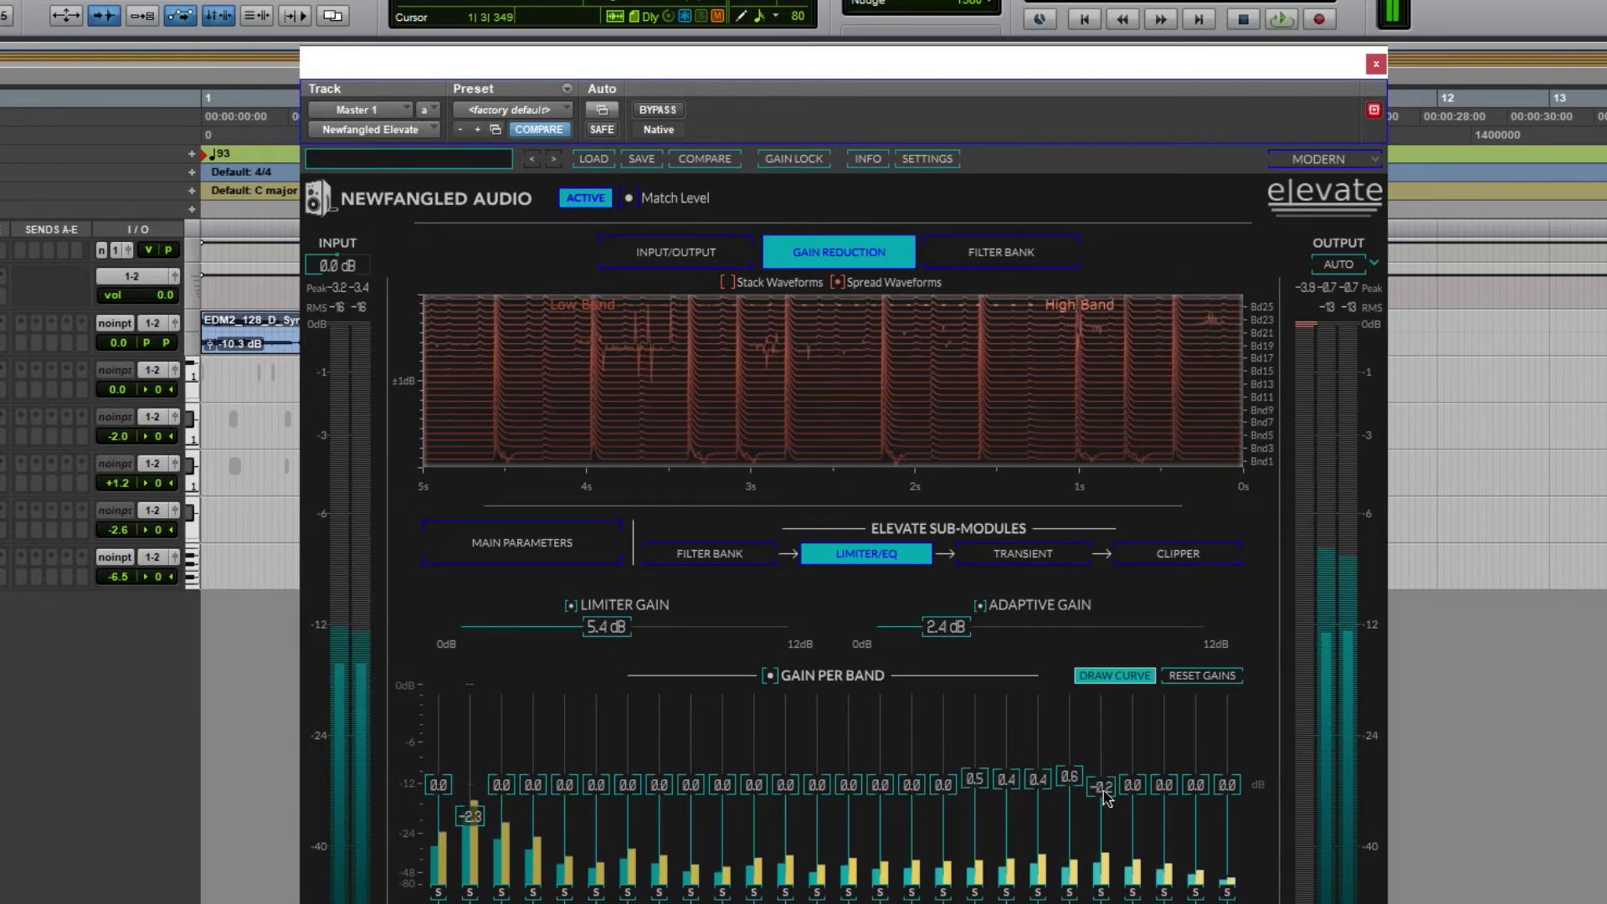
pyautogui.moveTo(1096, 820)
pyautogui.mouseDown()
pyautogui.moveTo(1070, 784)
pyautogui.moveTo(1068, 715)
pyautogui.moveTo(1069, 807)
pyautogui.mouseUp()
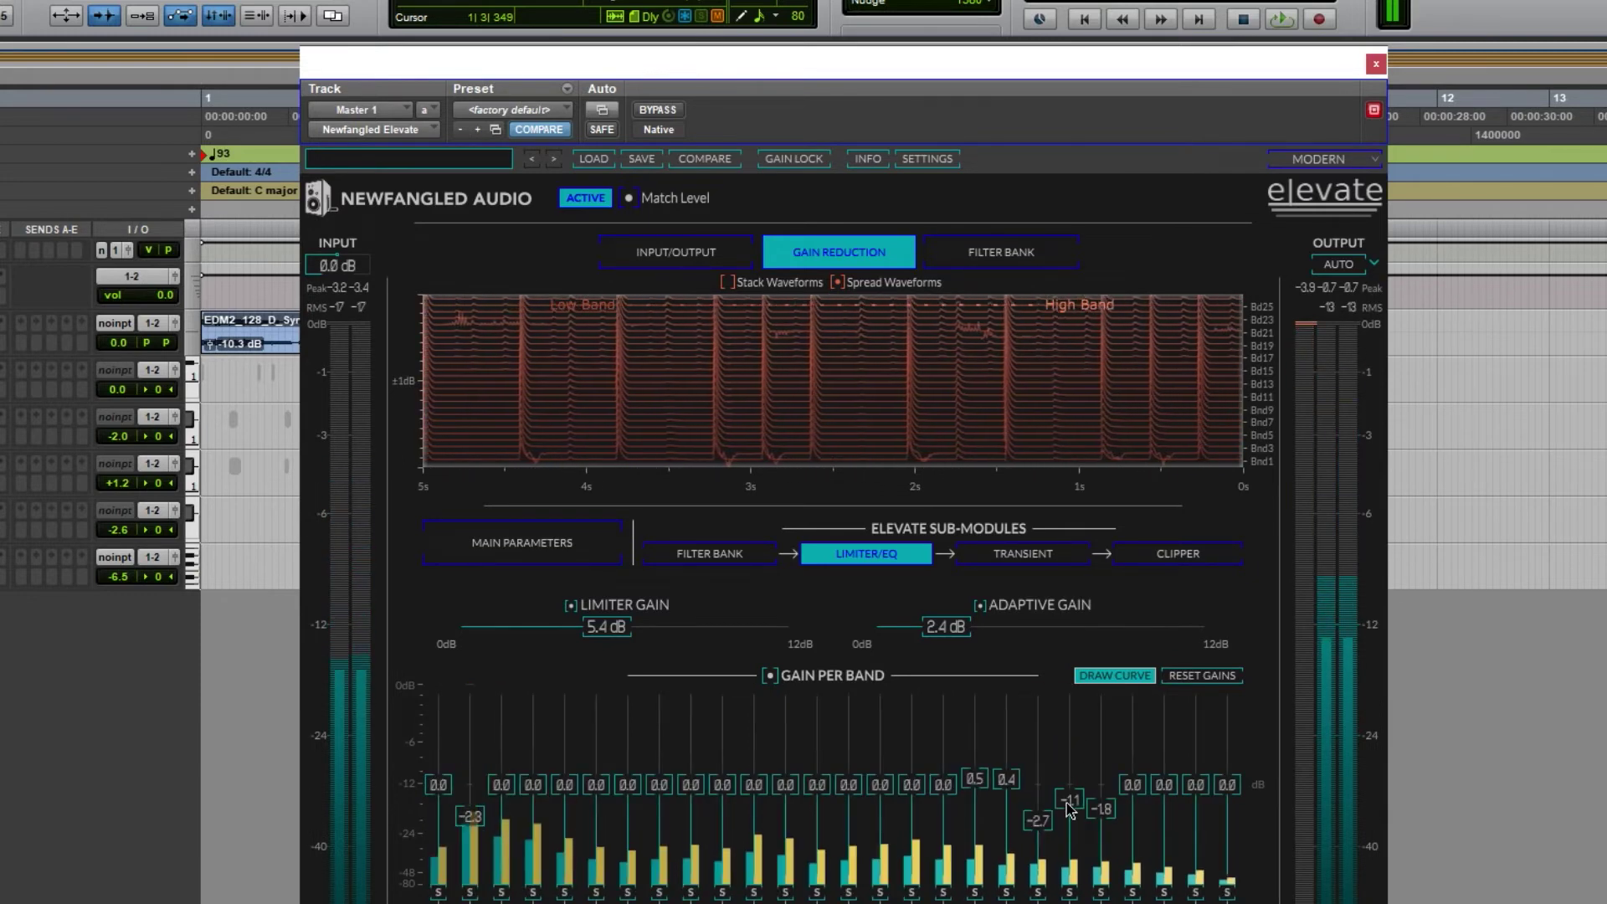
# Reset band gains and set adaptive gain 8.1 dB and limiter gain 4.7 dB, checking bypass.
pyautogui.click(1199, 676)
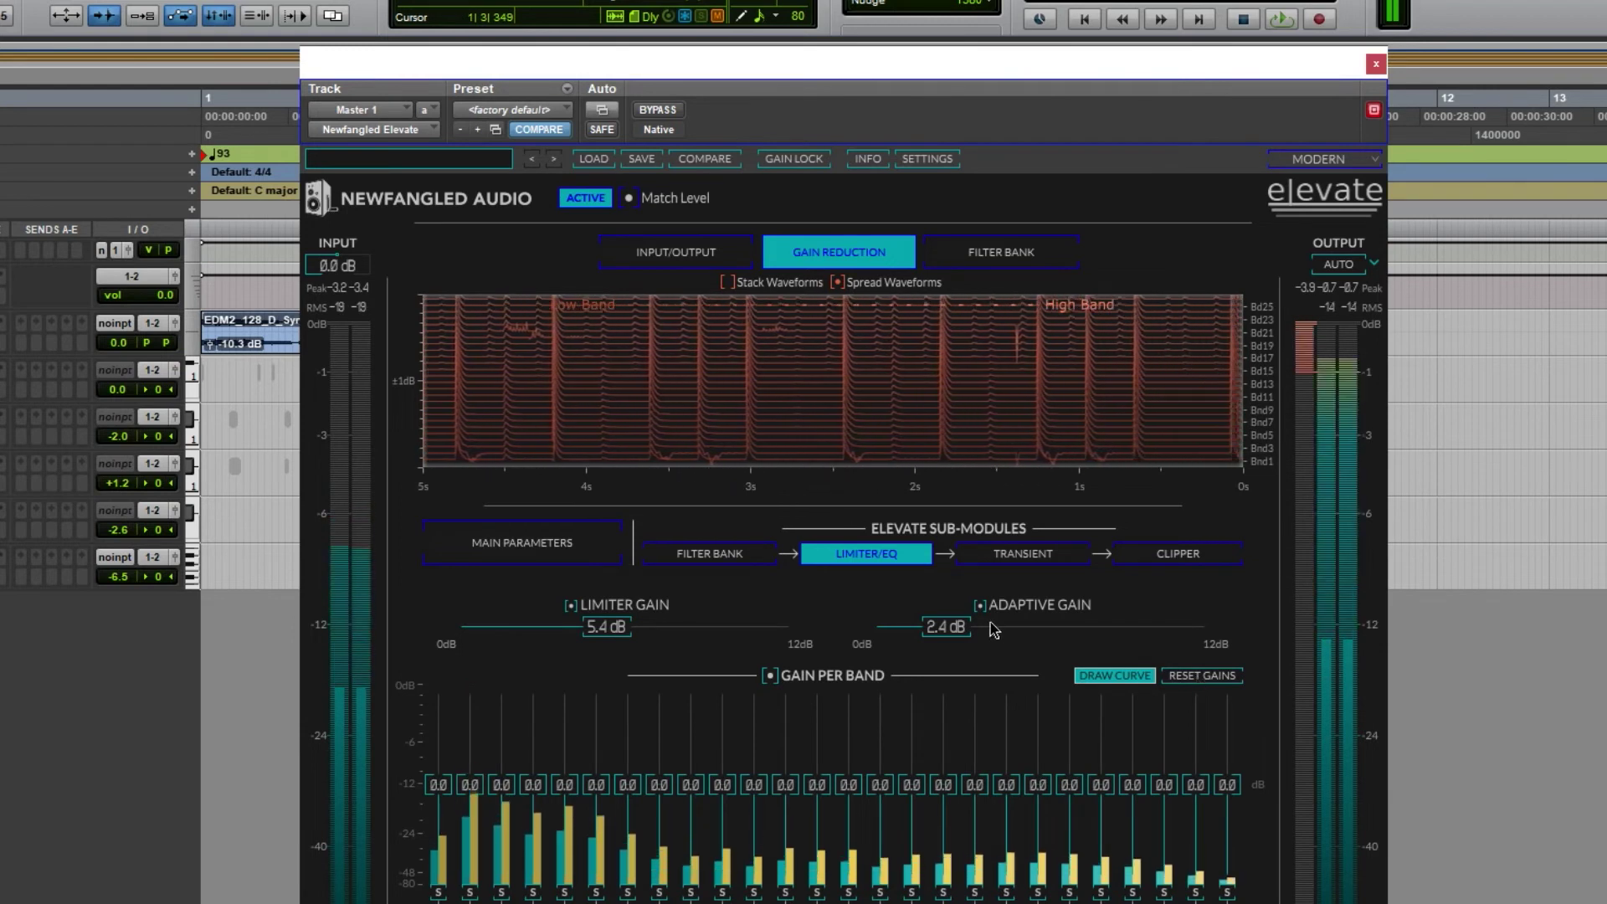
pyautogui.moveTo(976, 631); pyautogui.dragTo(1097, 634)
pyautogui.moveTo(621, 630); pyautogui.dragTo(649, 633)
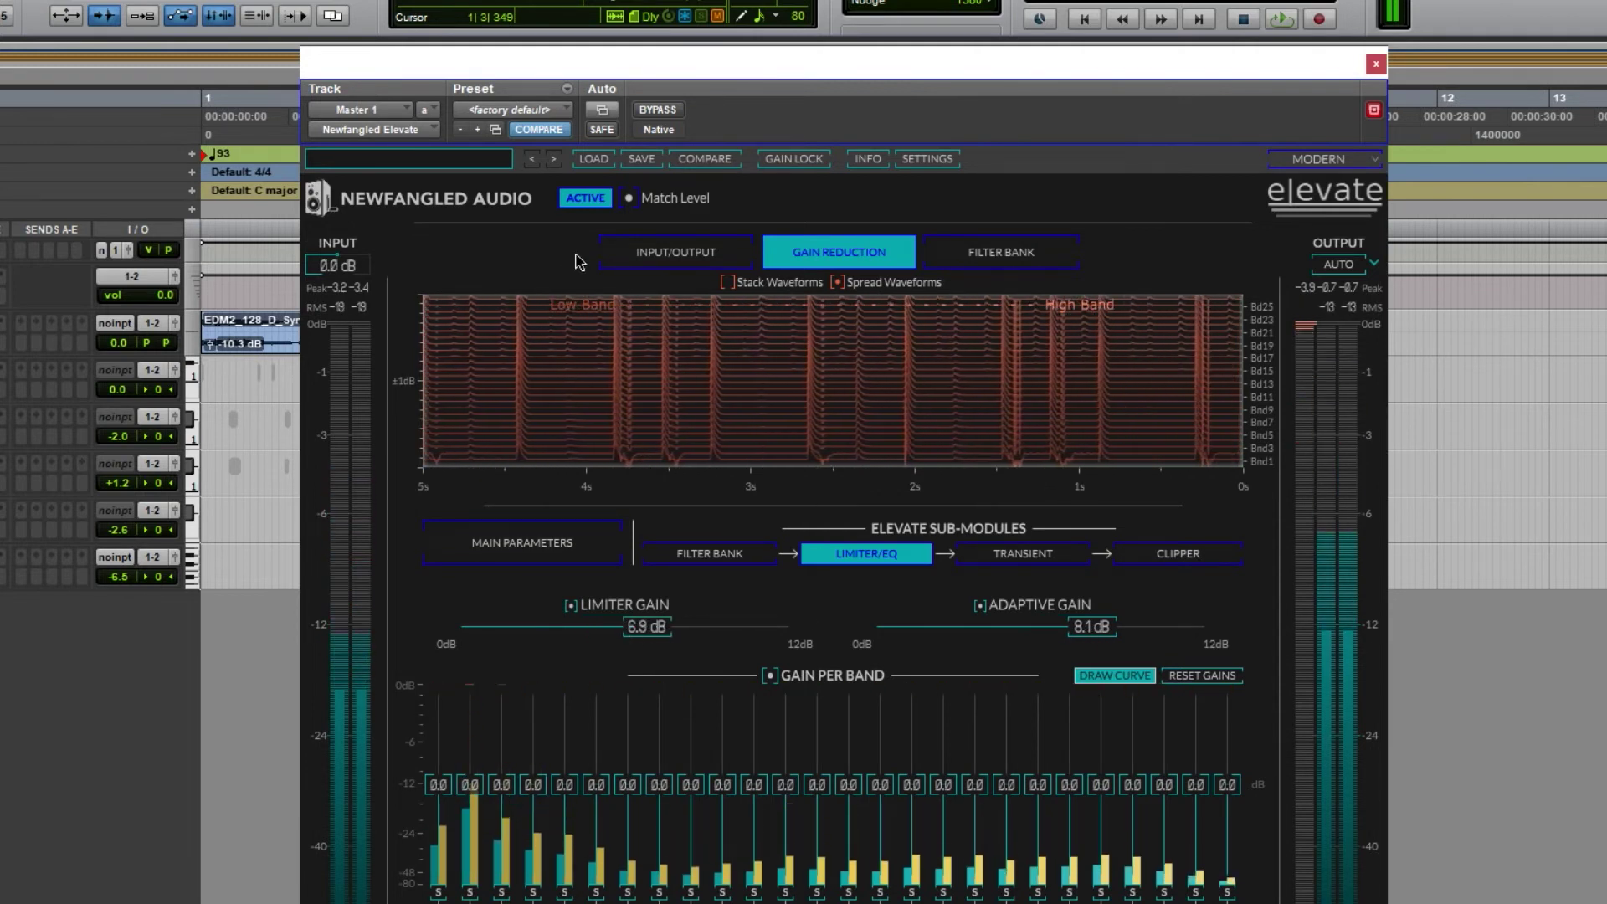
pyautogui.click(587, 199)
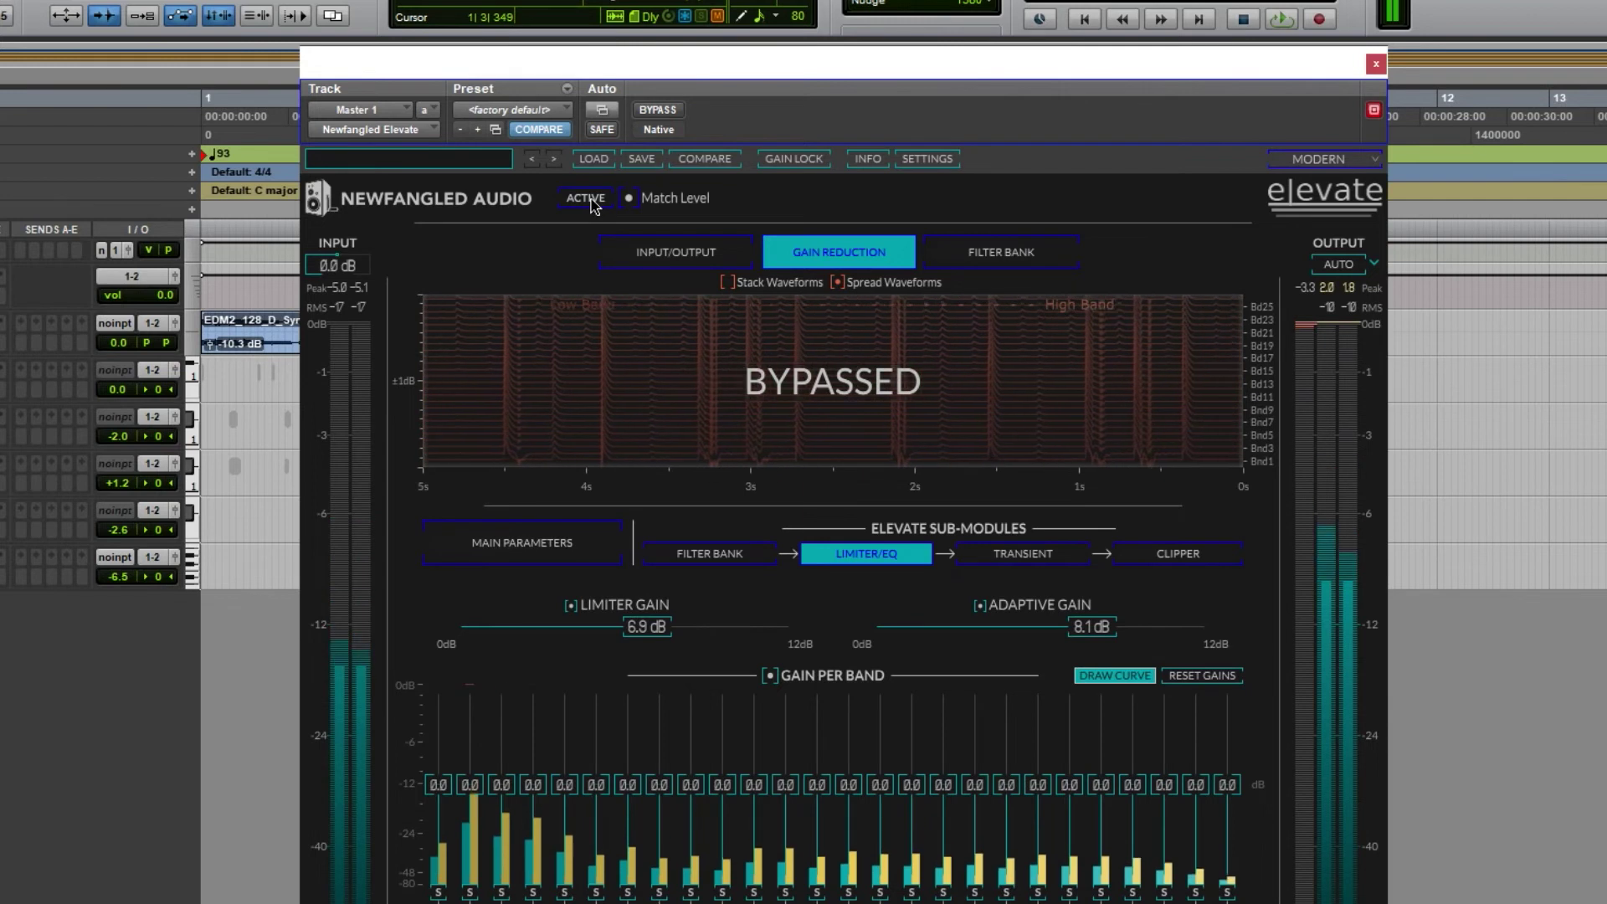
pyautogui.click(586, 198)
pyautogui.moveTo(634, 629); pyautogui.dragTo(590, 634)
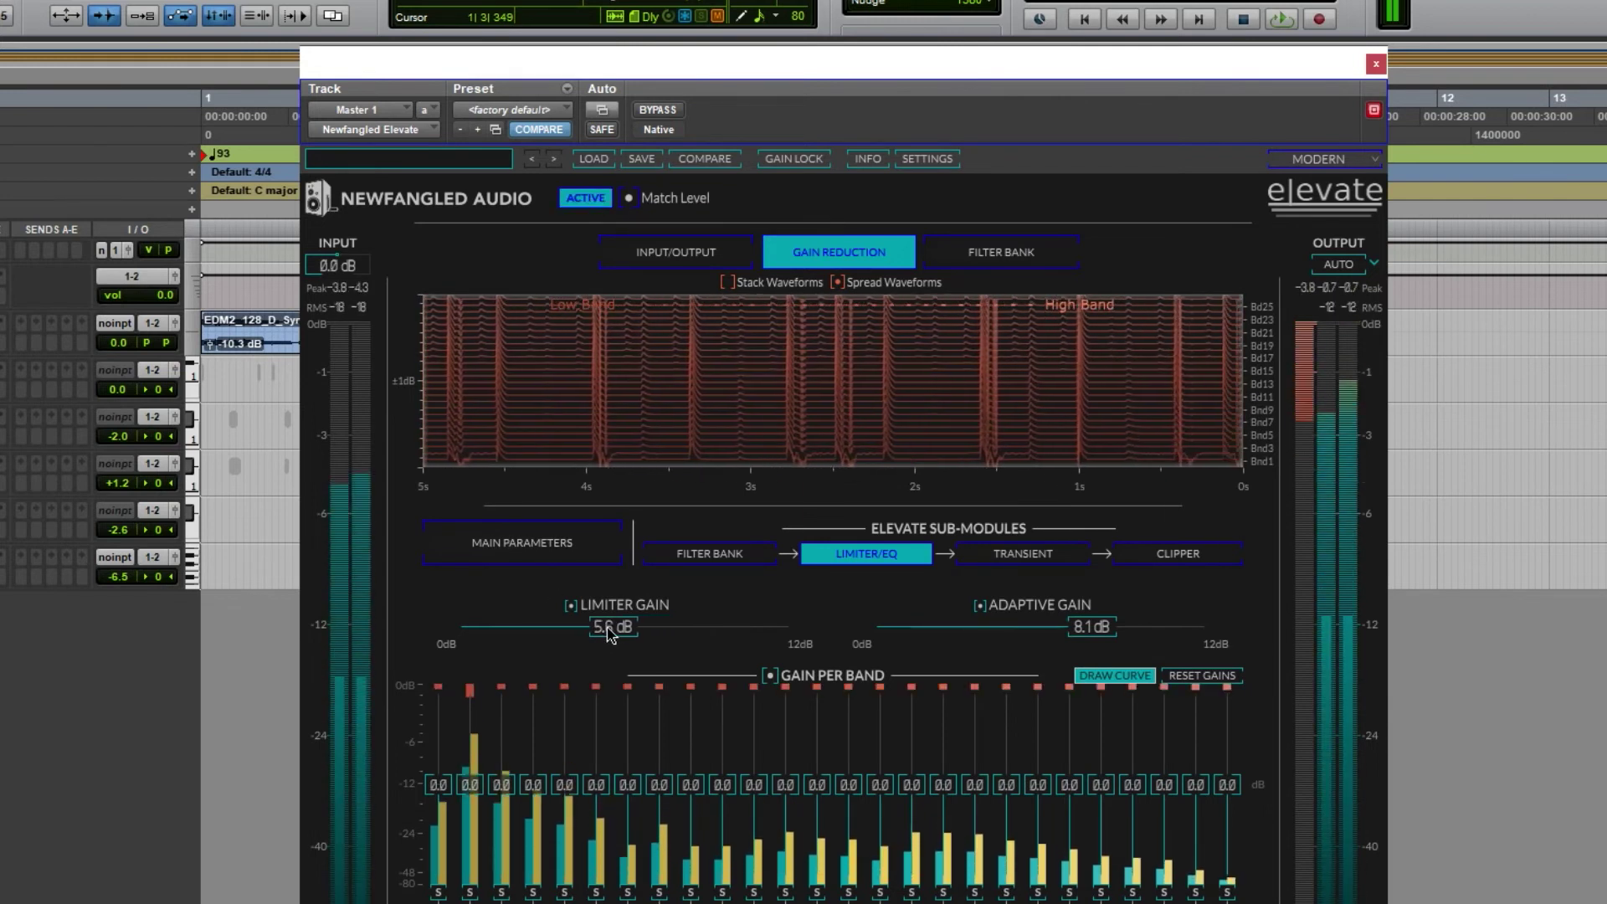
# Increase Transient Emphasis and audition it with playback restarted.
pyautogui.press('space')
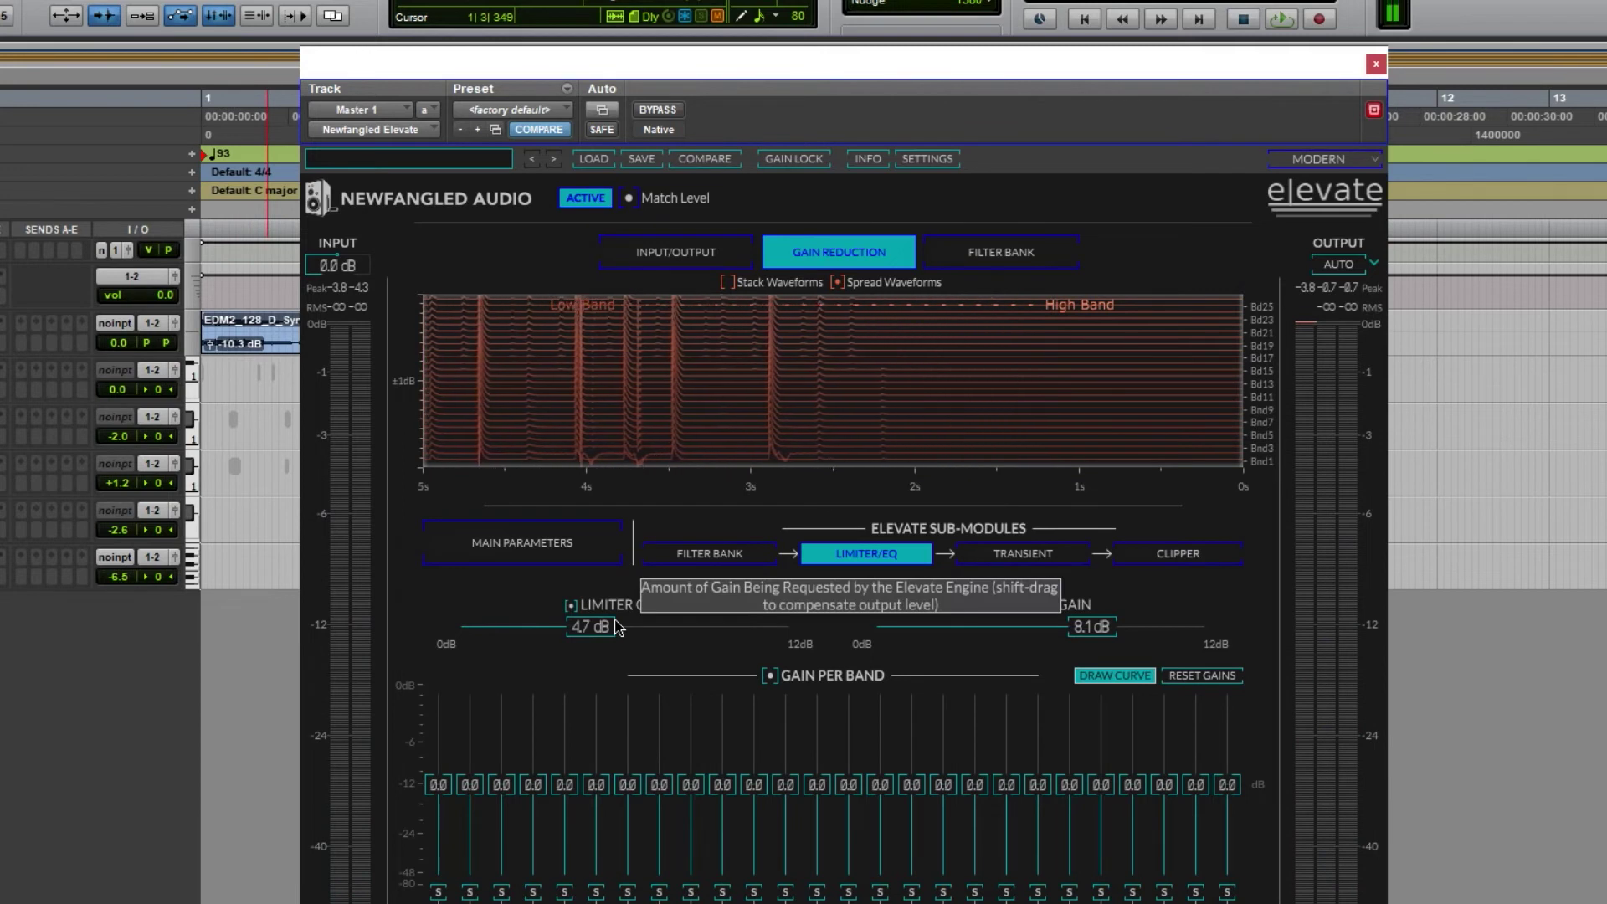
pyautogui.click(992, 554)
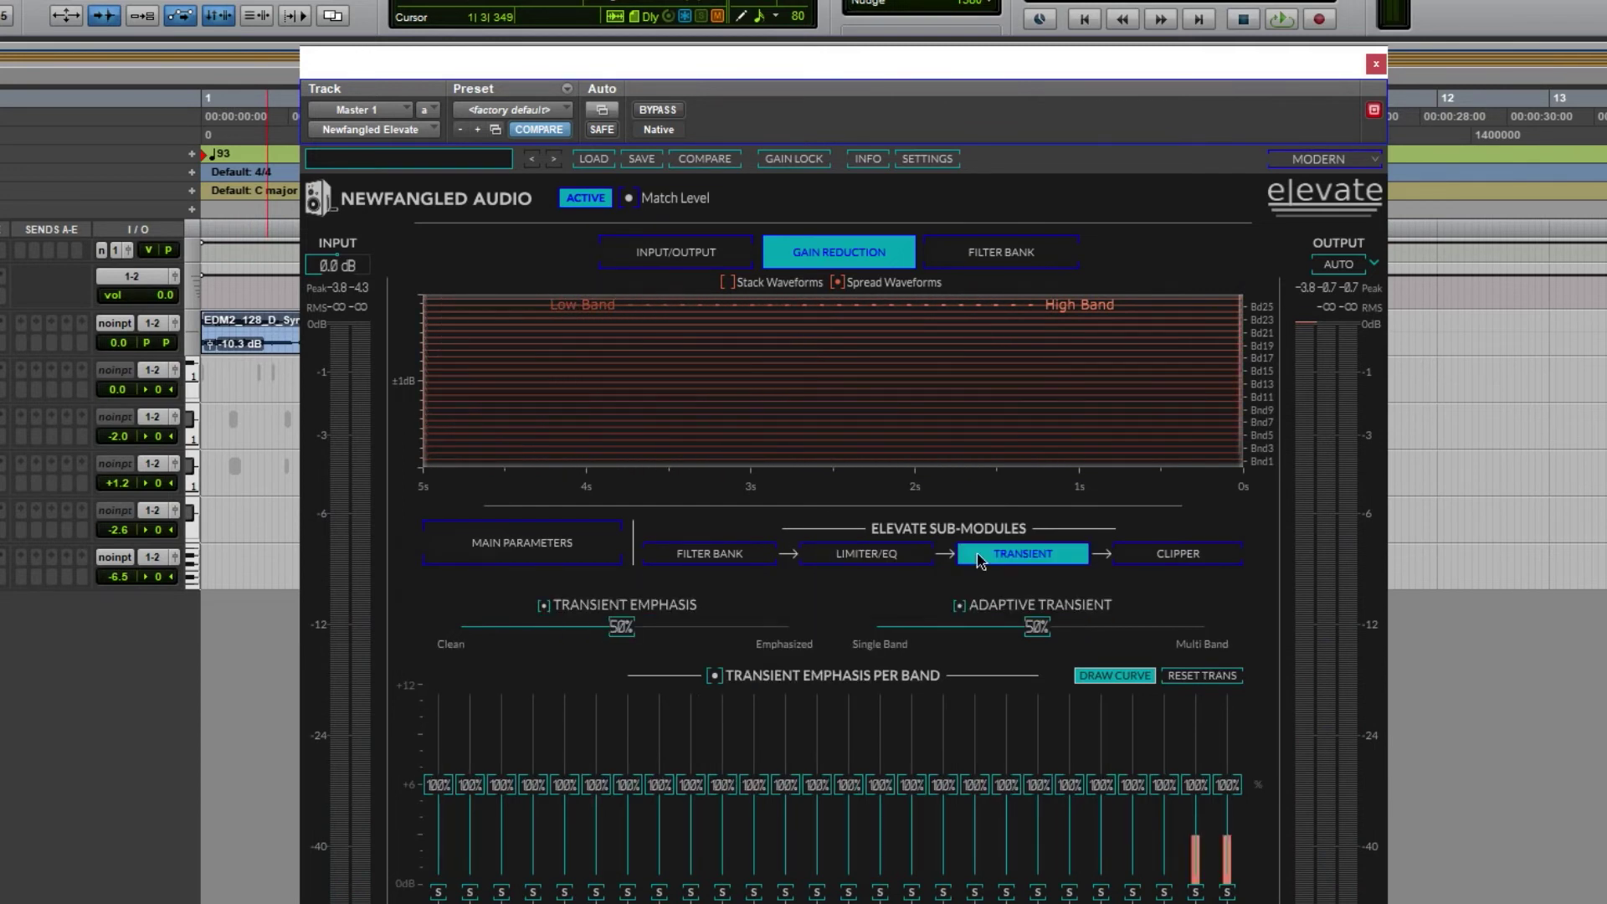
pyautogui.press('space')
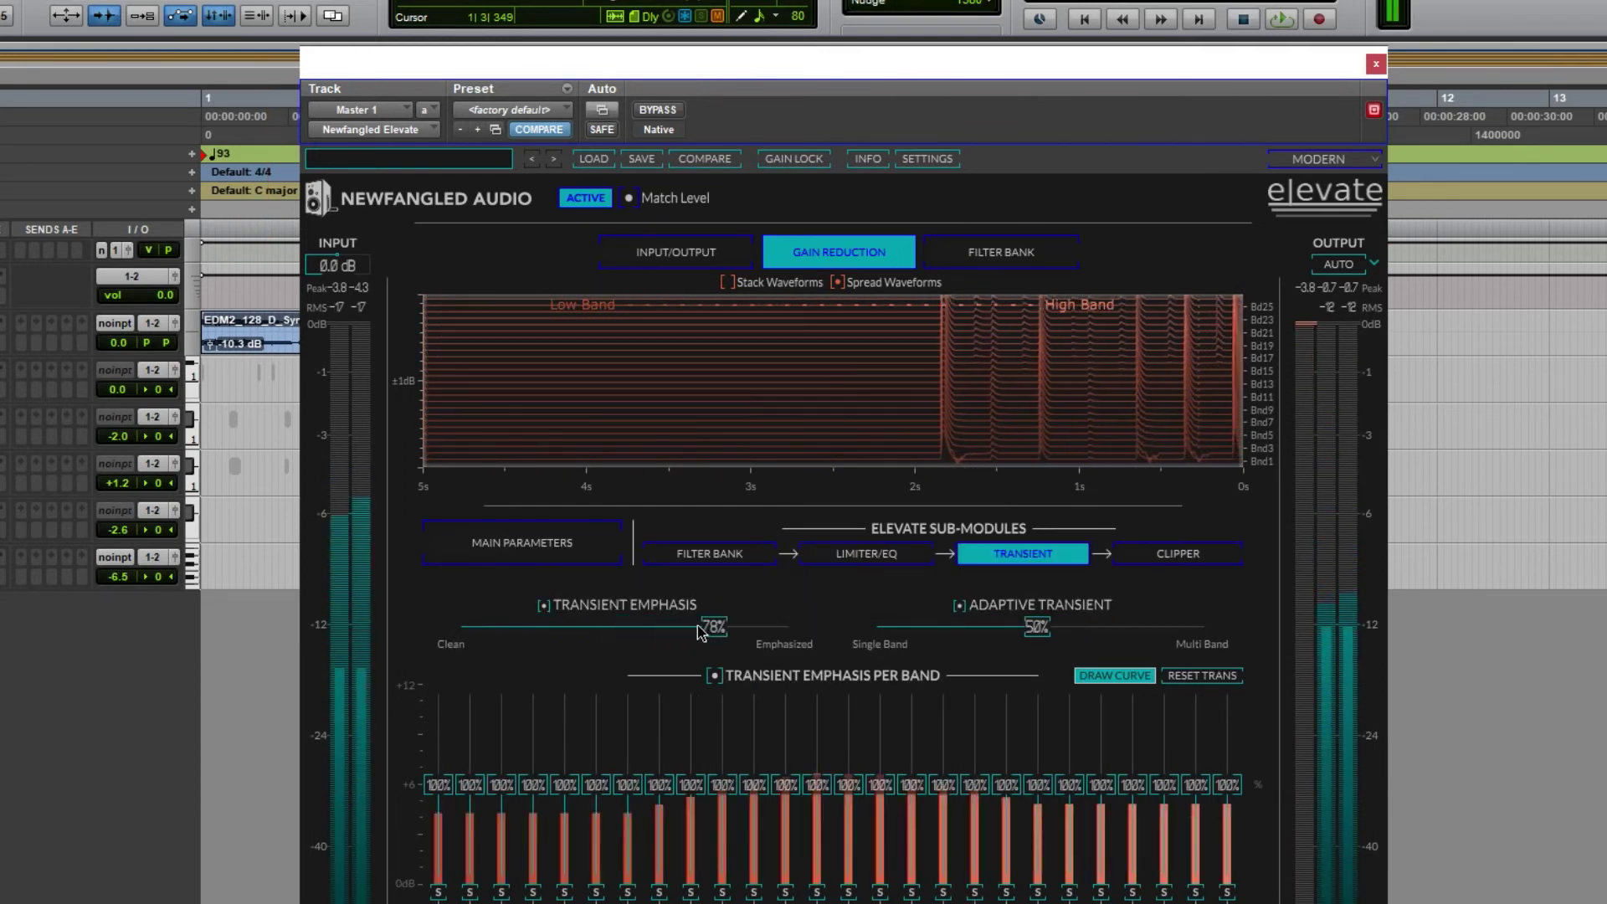
pyautogui.moveTo(655, 630); pyautogui.dragTo(631, 638)
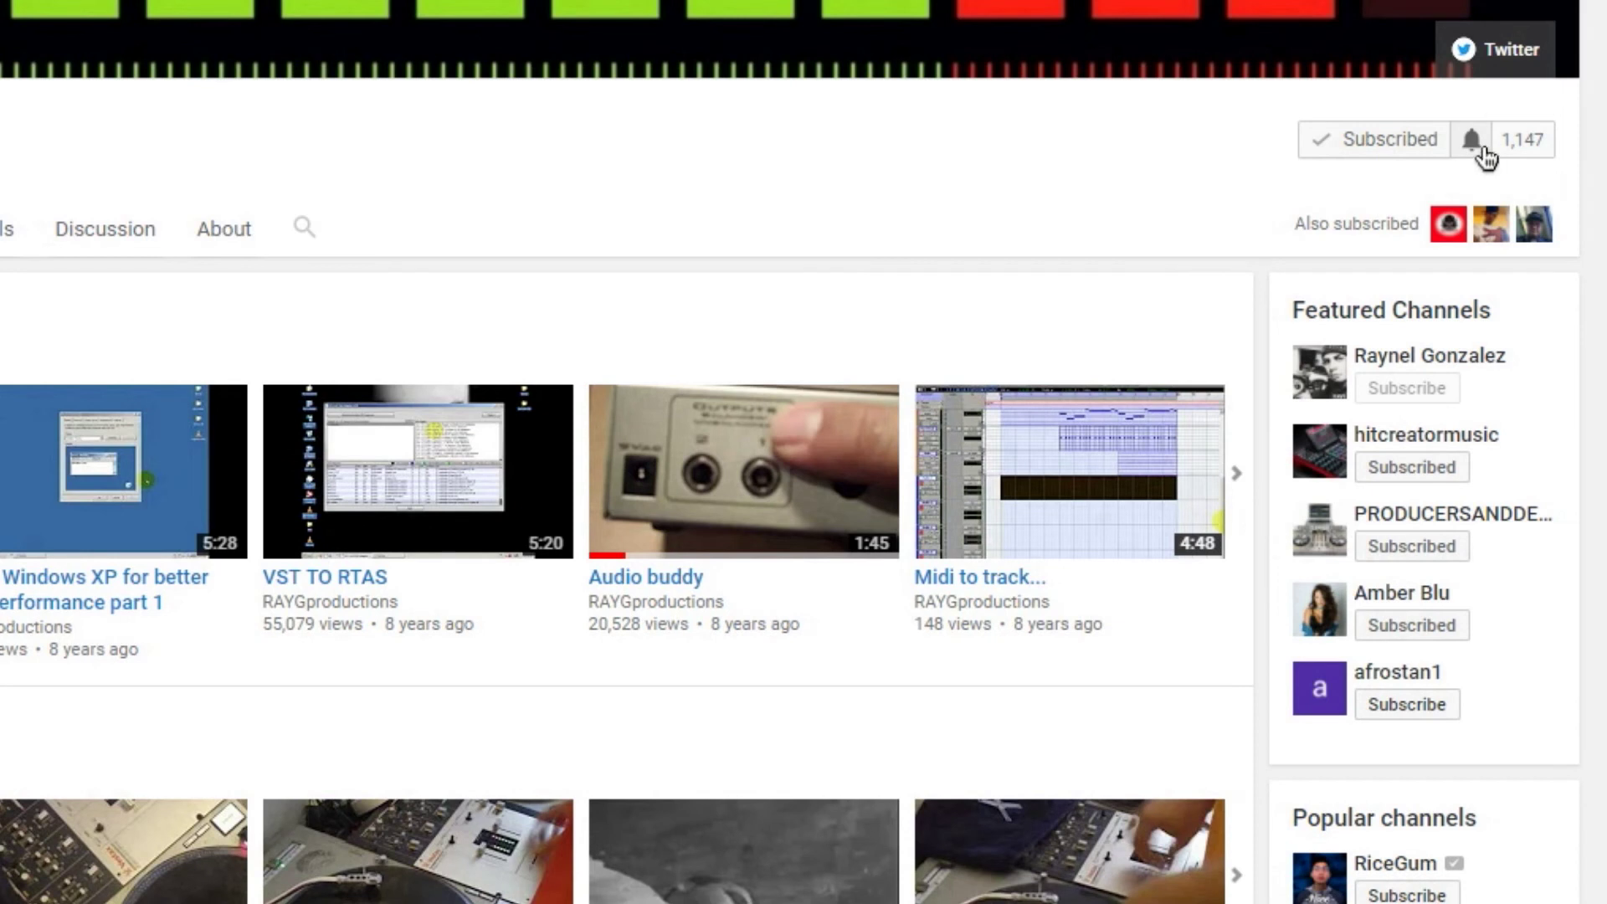
# Enable all notifications for the RAYGproductions channel and save the setting.
pyautogui.click(1472, 146)
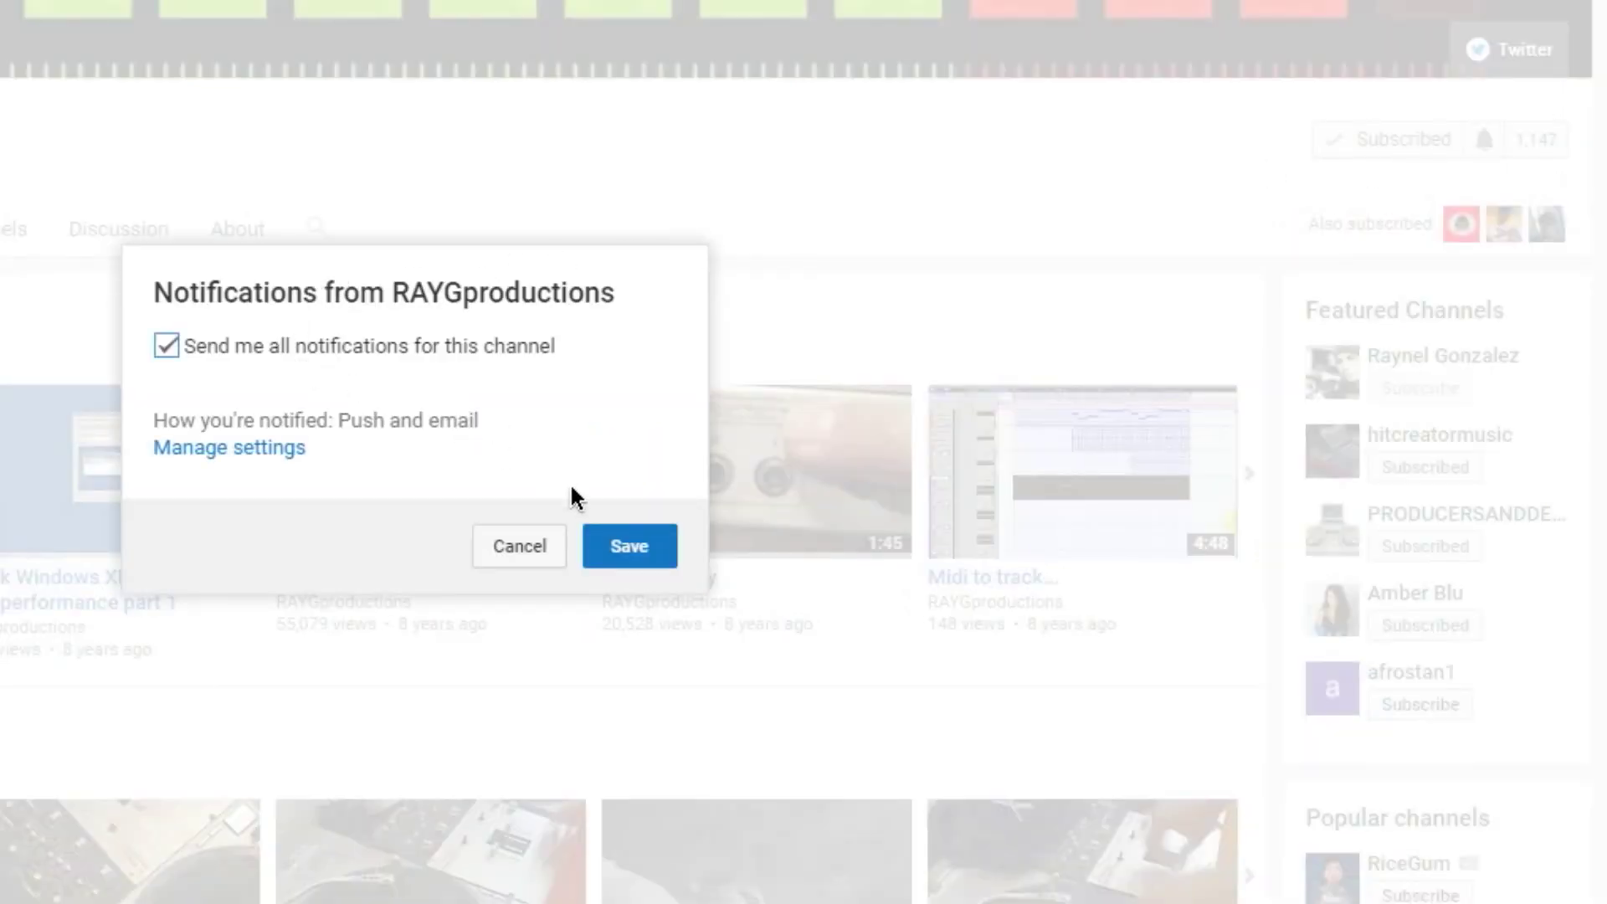
pyautogui.click(614, 534)
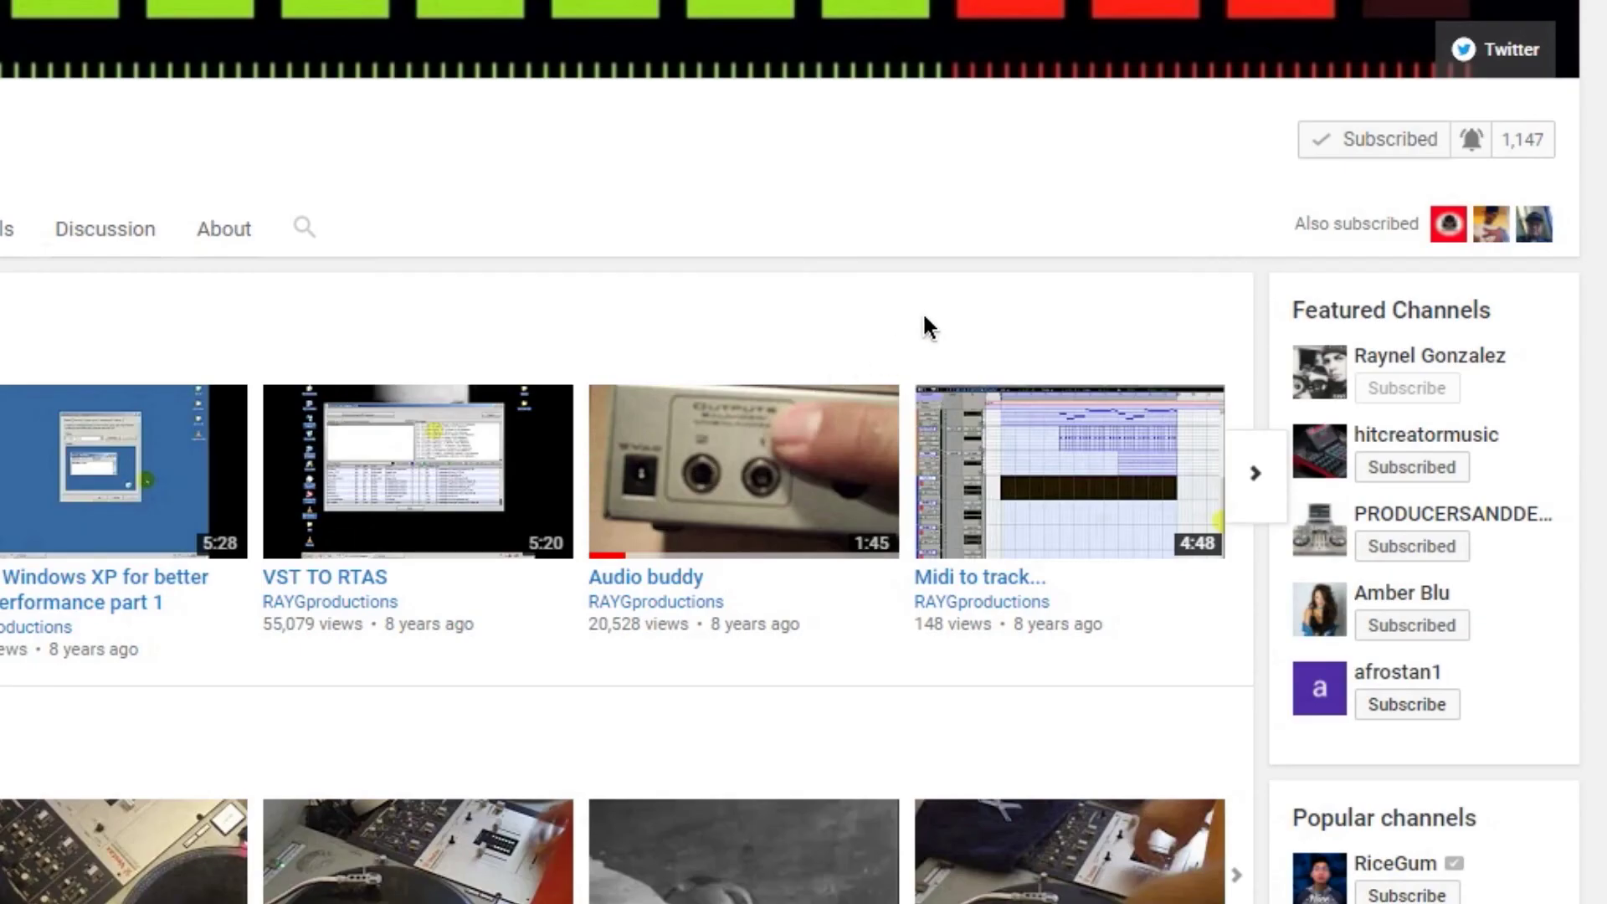